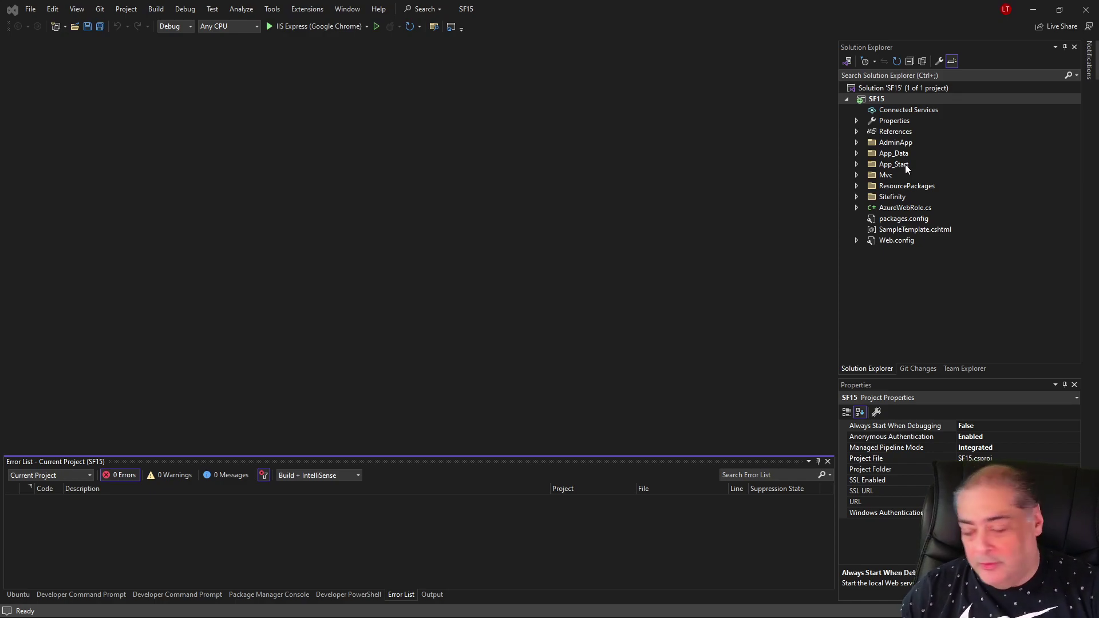
Find Progress.Sitefinity.AIServiceConnector in SF15's NuGet manager and keep Latest stable 15.0.8200.
{"action": "right_click", "coordinate": [878, 101]}
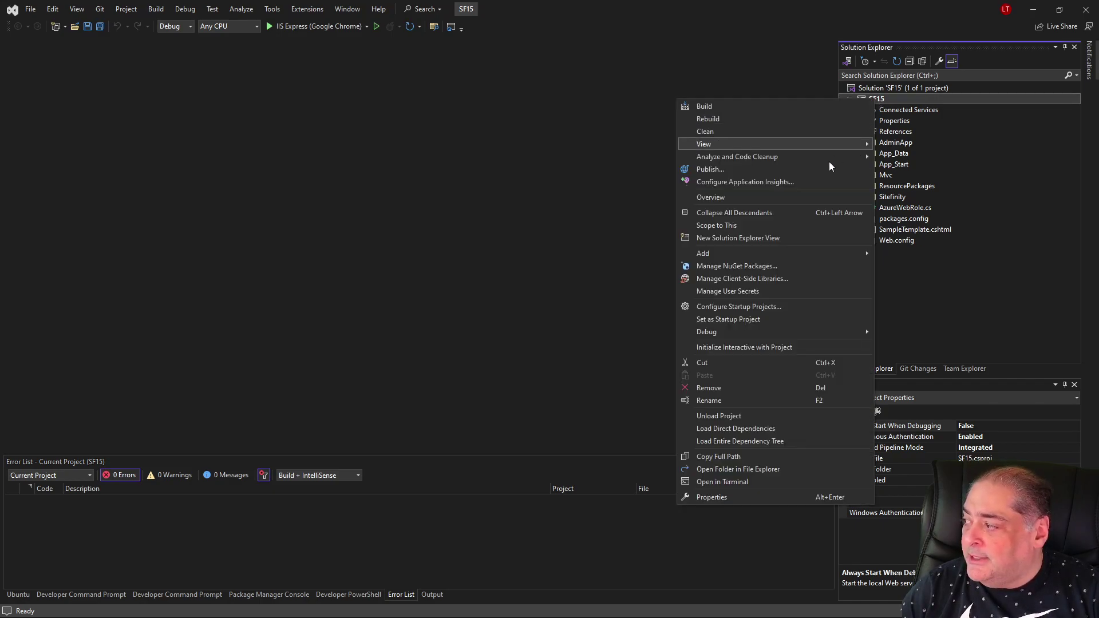
{"action": "left_click", "coordinate": [729, 266]}
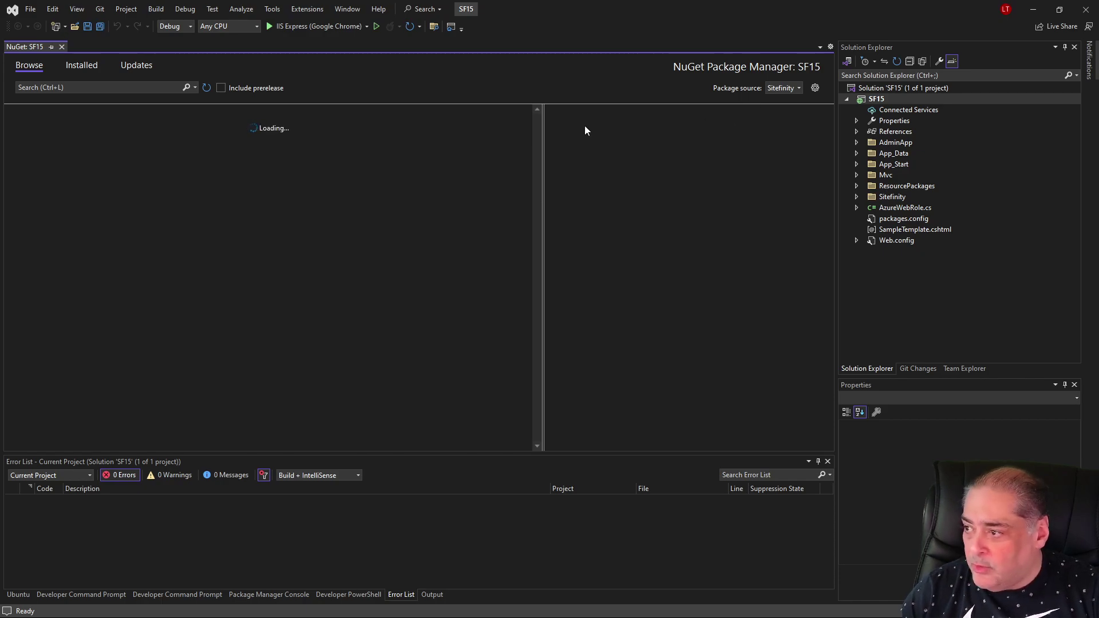
{"action": "left_click", "coordinate": [74, 86]}
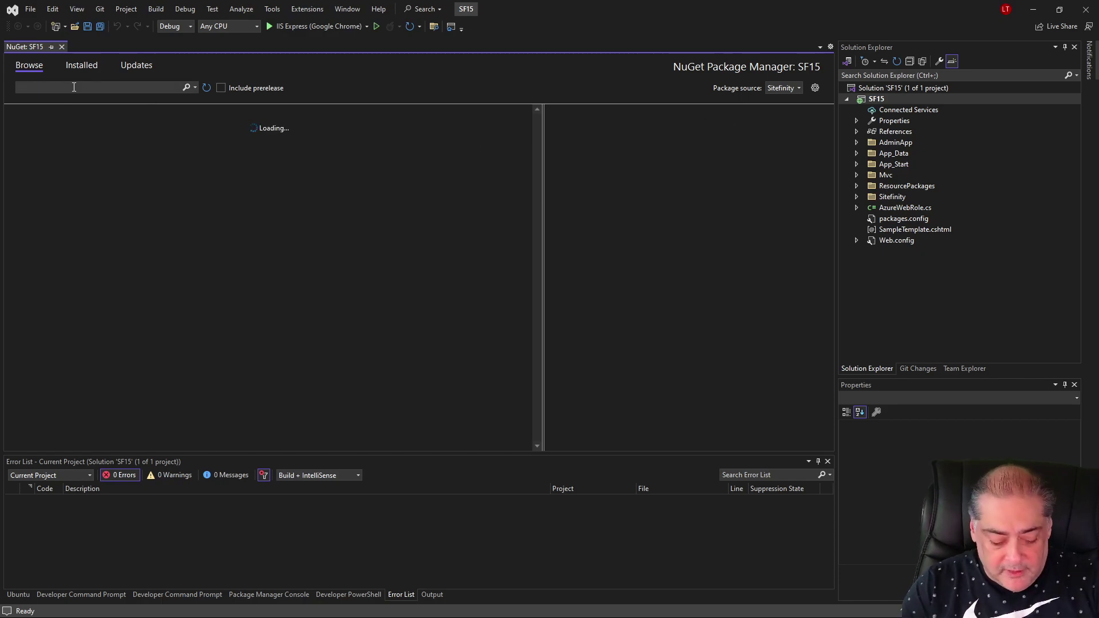
{"action": "type", "text": "Progress.Sitefinity"}
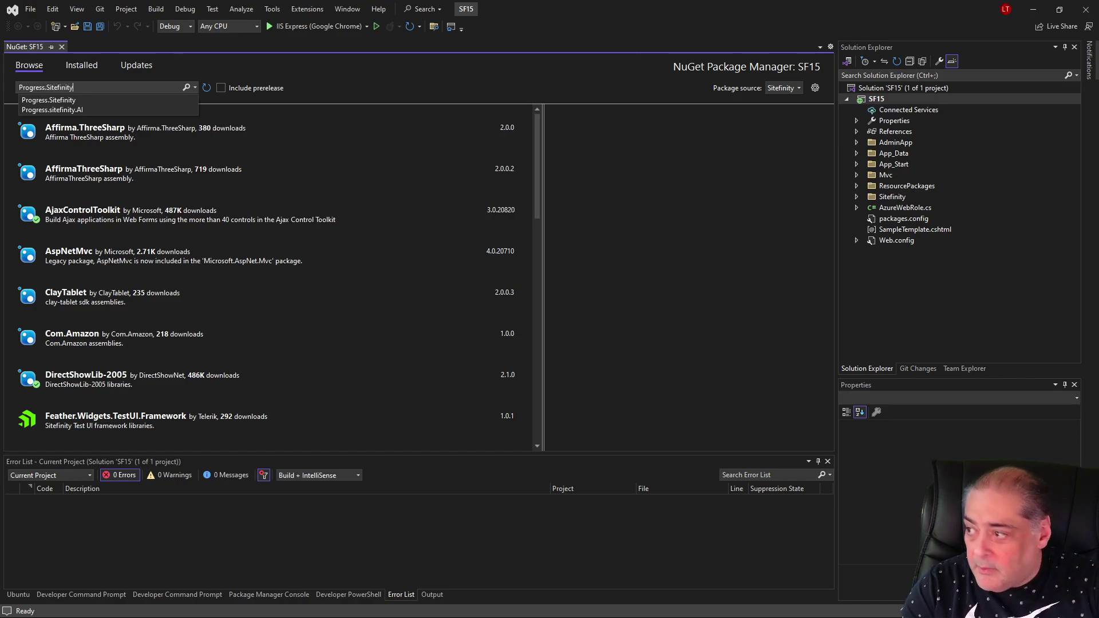
{"action": "type", "text": "."}
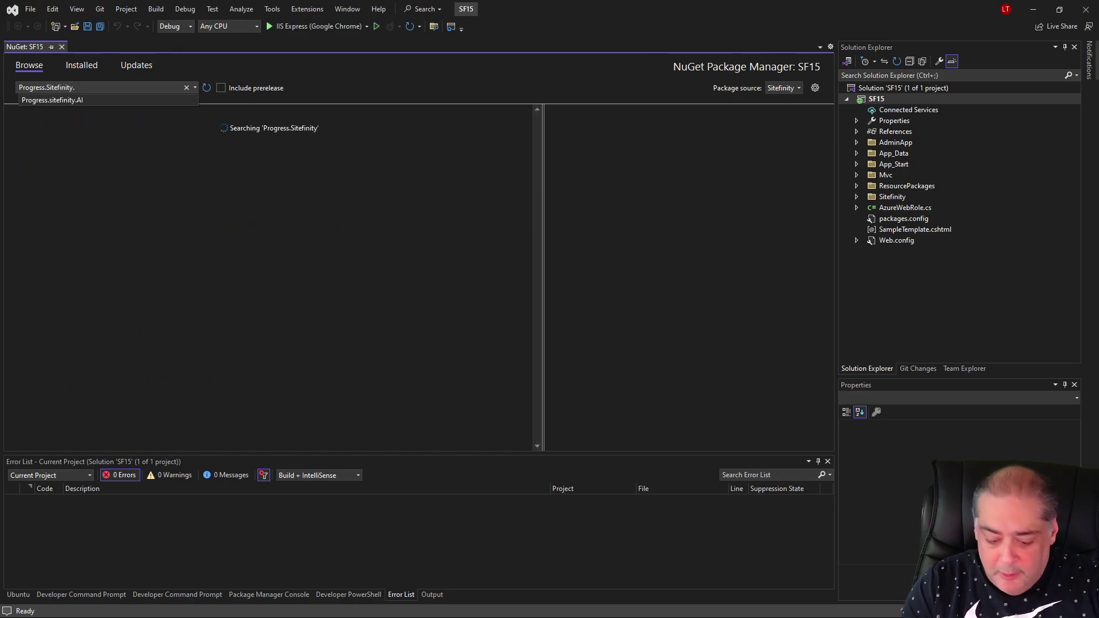
{"action": "type", "text": "ai"}
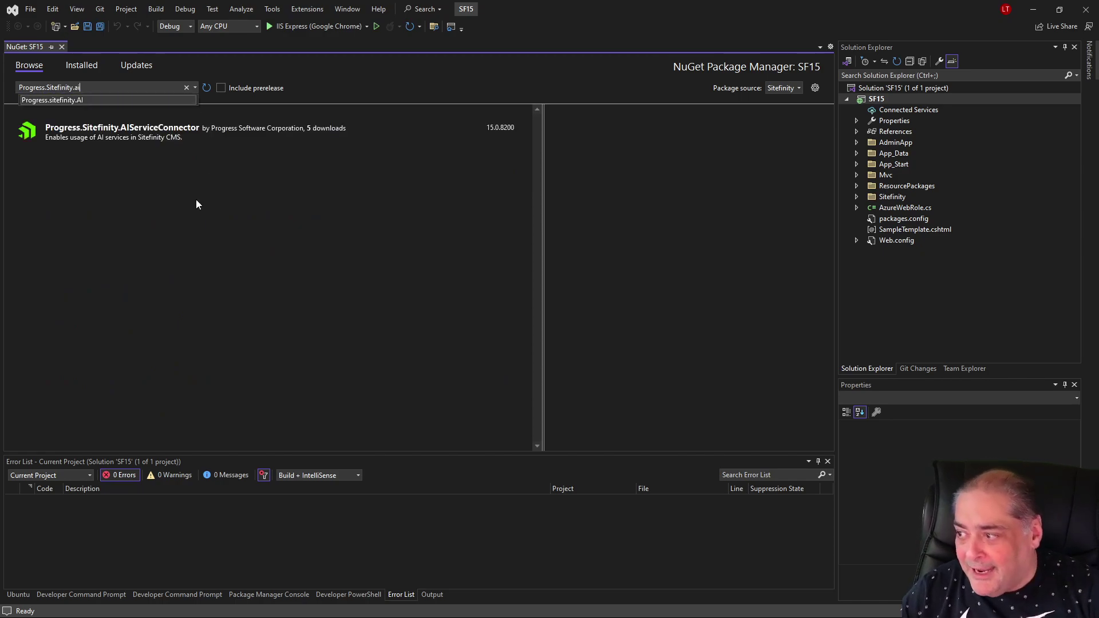
{"action": "left_click", "coordinate": [192, 142]}
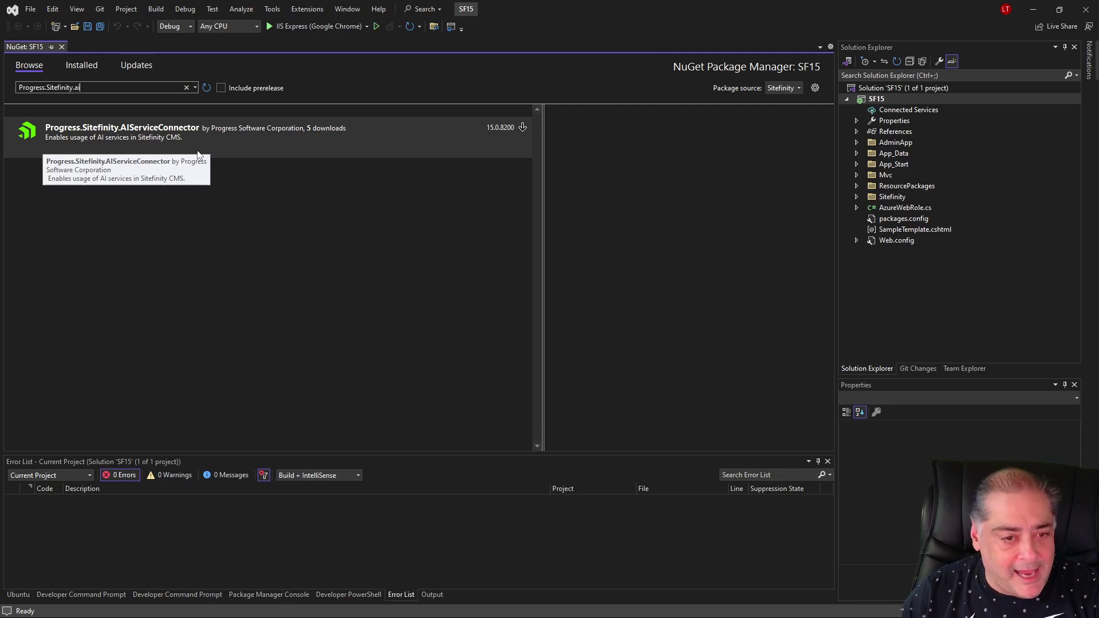
{"action": "left_click", "coordinate": [214, 128]}
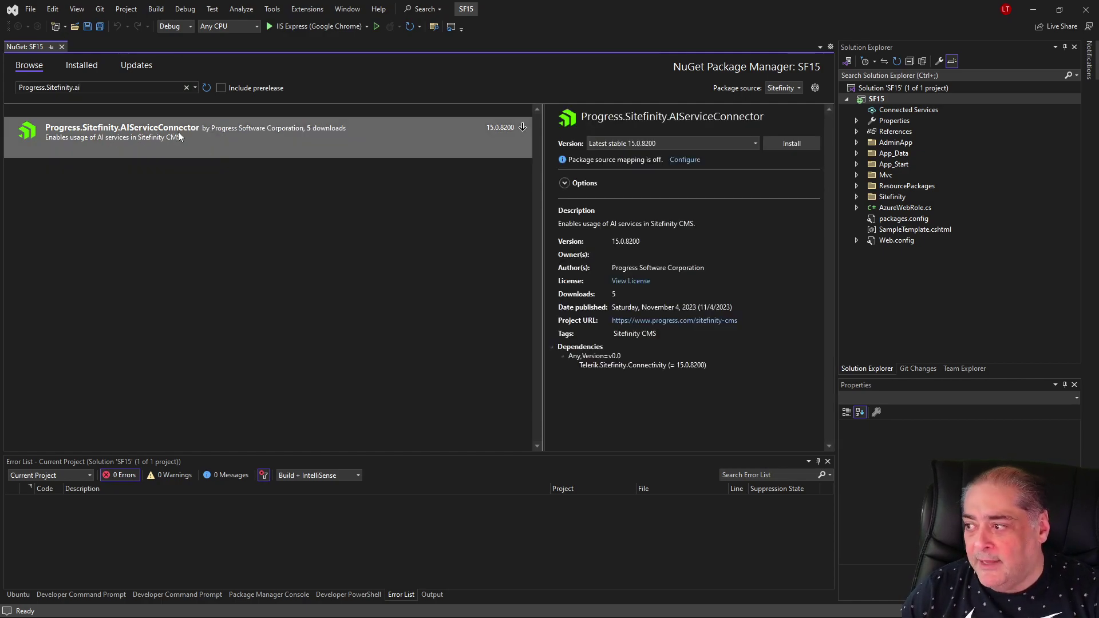
{"action": "left_click", "coordinate": [755, 143]}
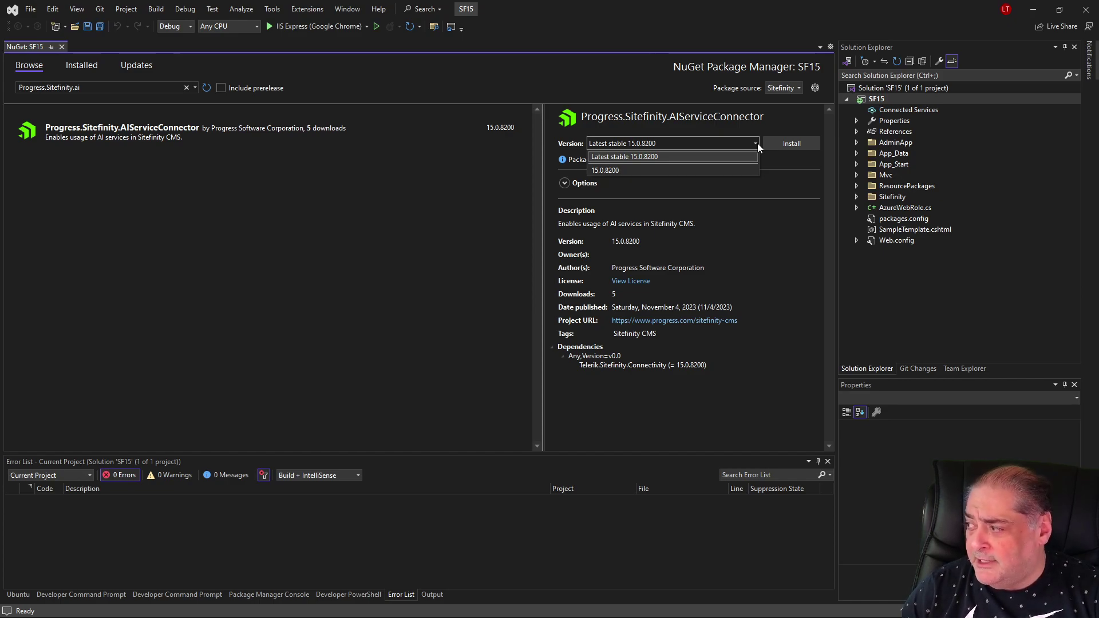
{"action": "left_click", "coordinate": [755, 143]}
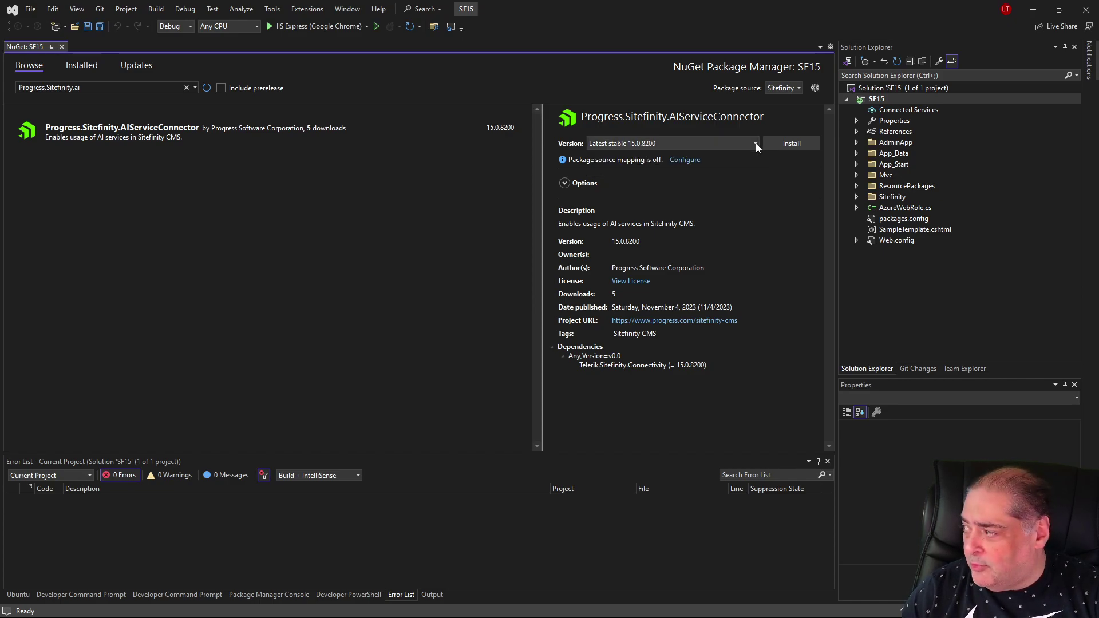
Install AIServiceConnector 15.0.8200 into SF15, accepting changes and license, then close NuGet.
{"action": "left_click", "coordinate": [790, 143]}
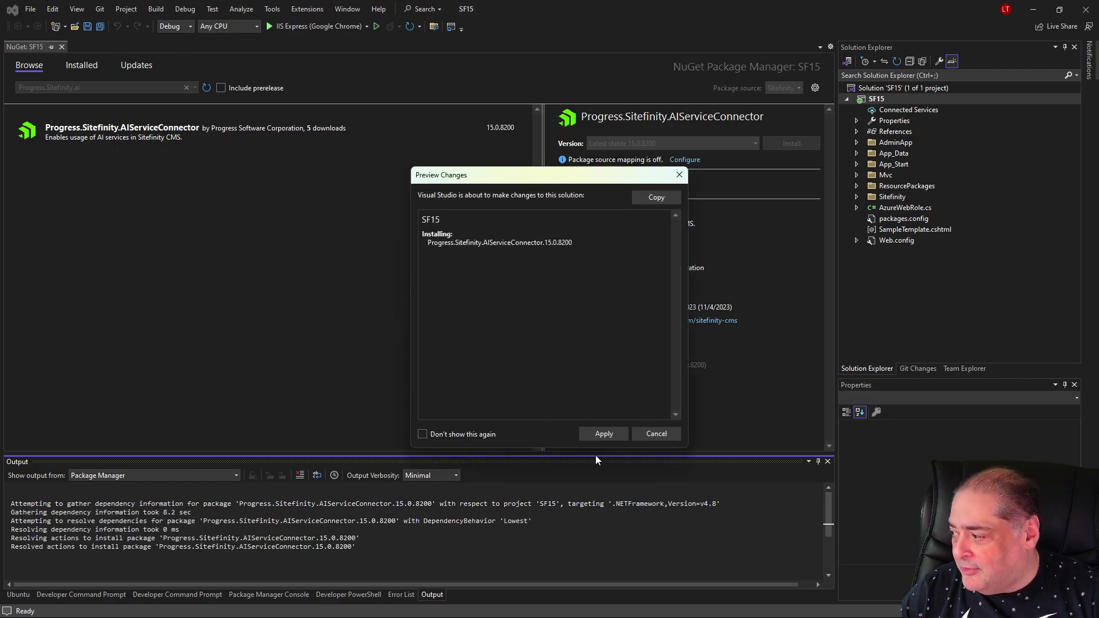
{"action": "left_click", "coordinate": [609, 435]}
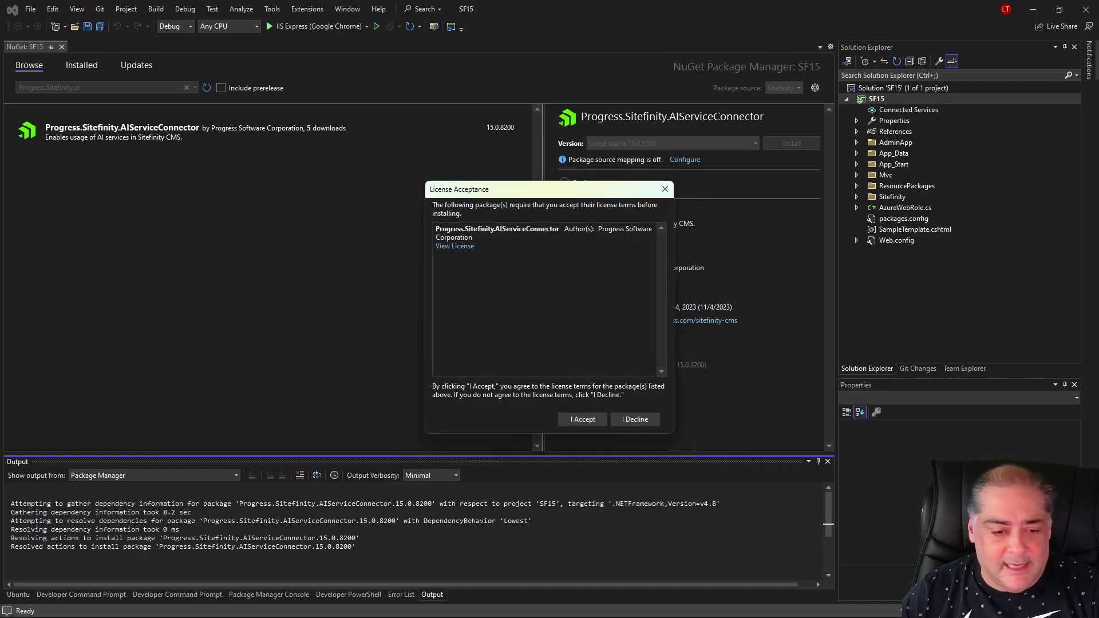
{"action": "left_click", "coordinate": [583, 419]}
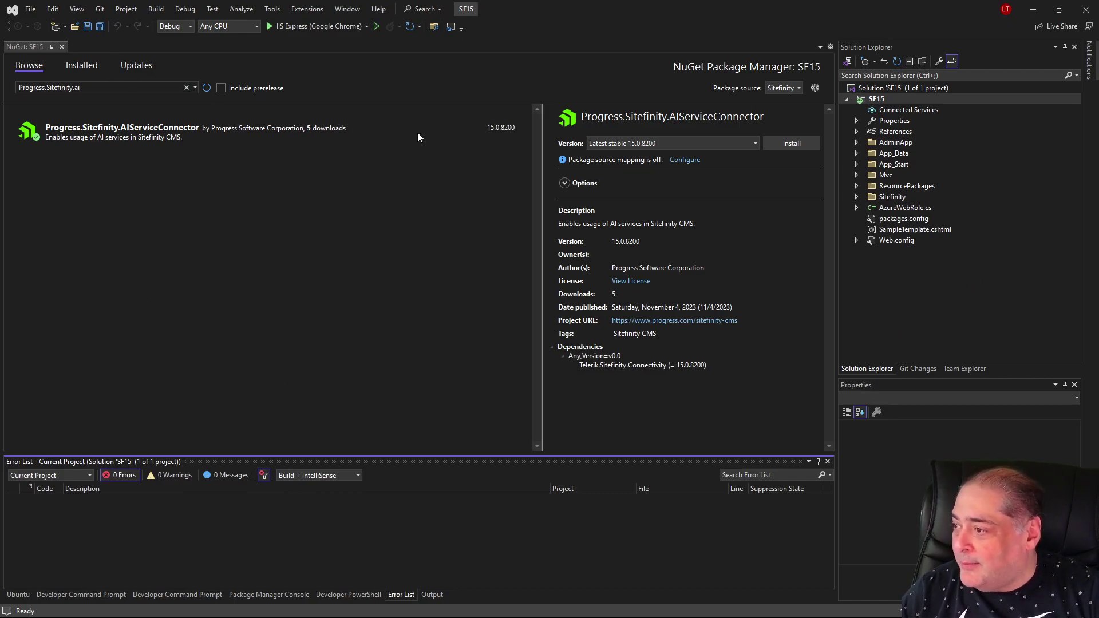
{"action": "left_click", "coordinate": [62, 48]}
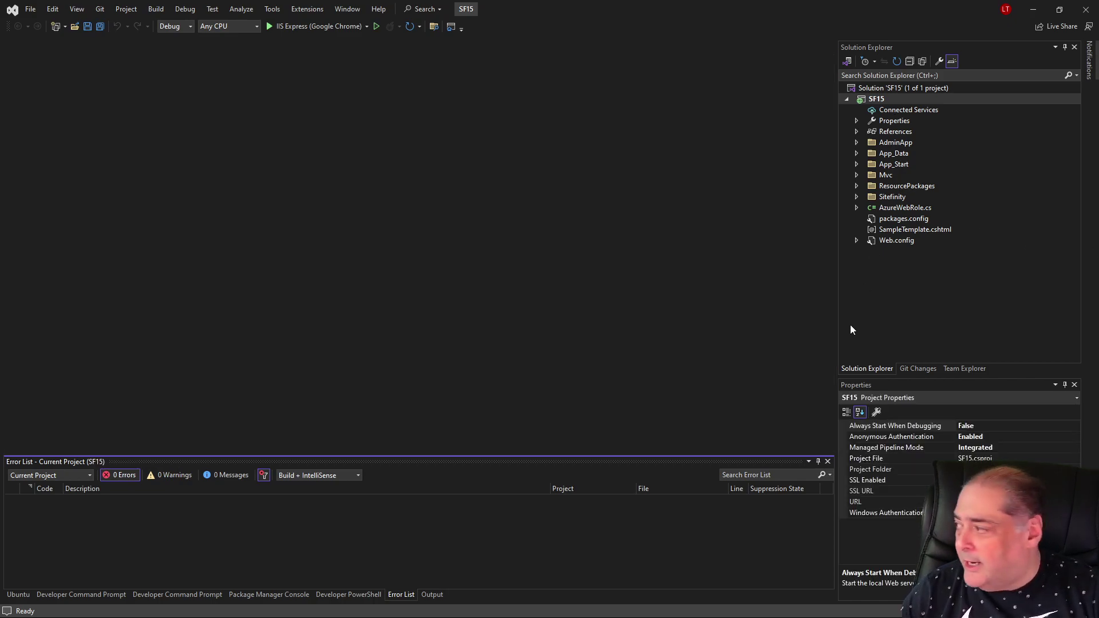
Run the site and view the Home page's empty content block editor, then cancel.
{"action": "left_click", "coordinate": [375, 25]}
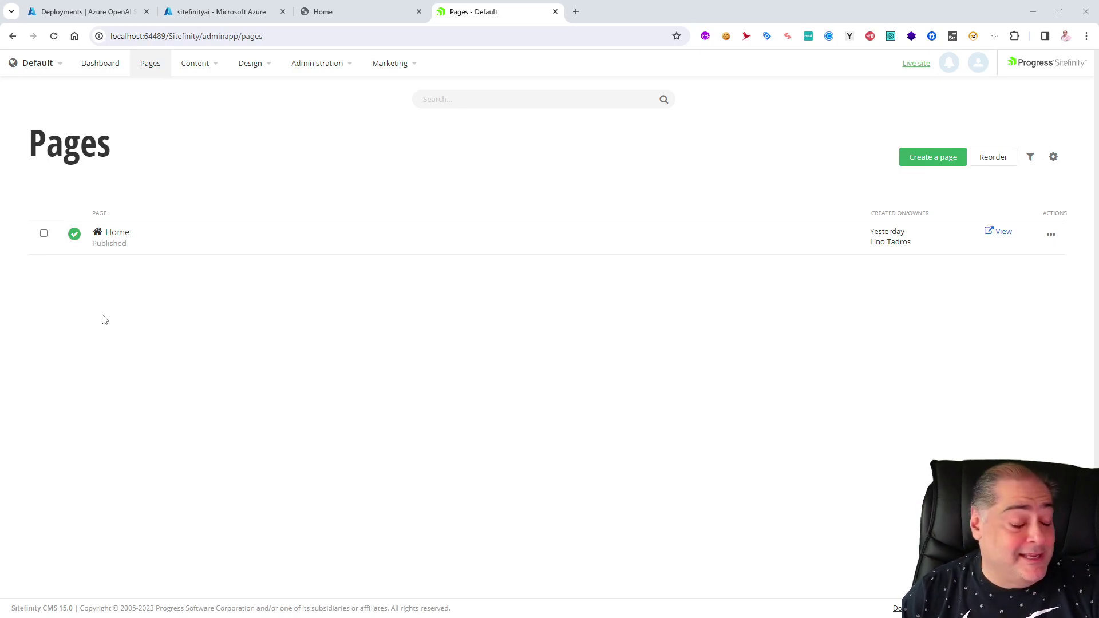
{"action": "left_click", "coordinate": [117, 232]}
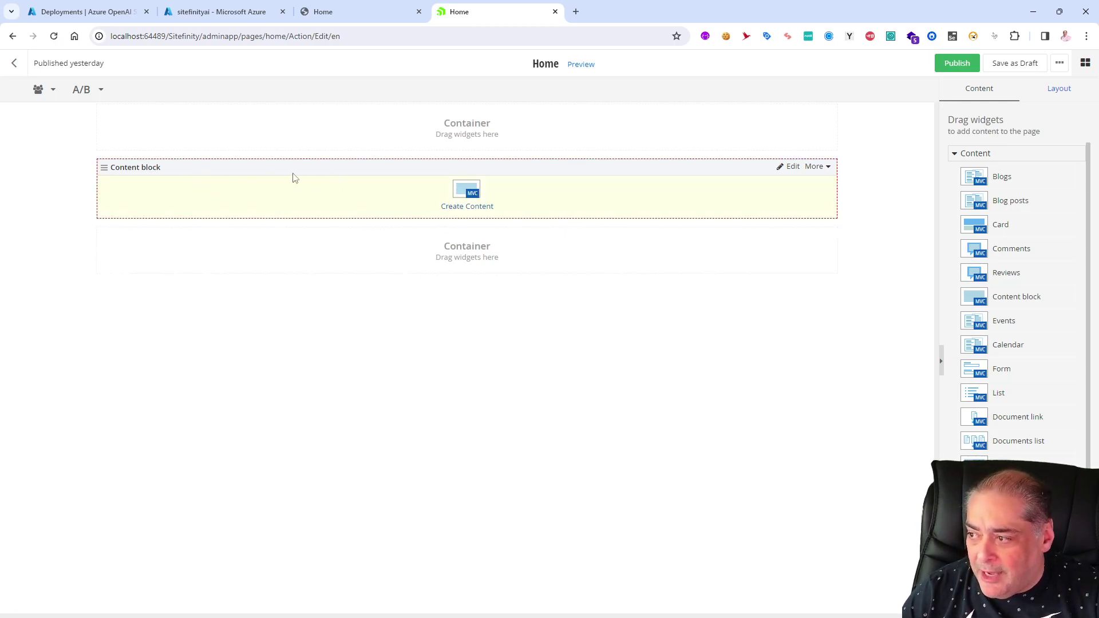
{"action": "left_click", "coordinate": [470, 195]}
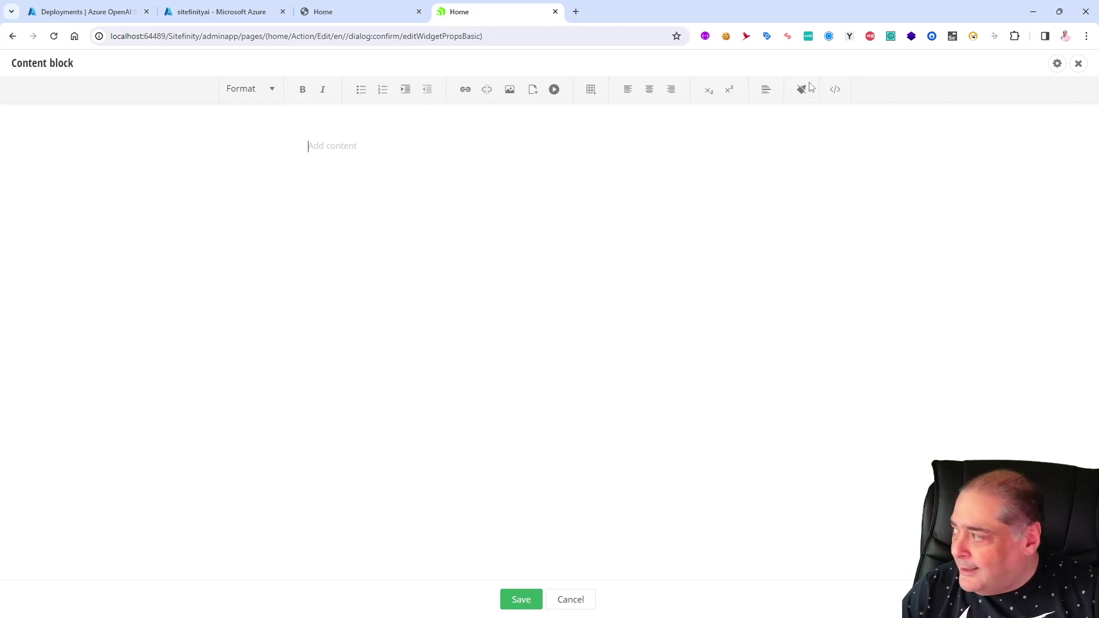
{"action": "left_click", "coordinate": [570, 599]}
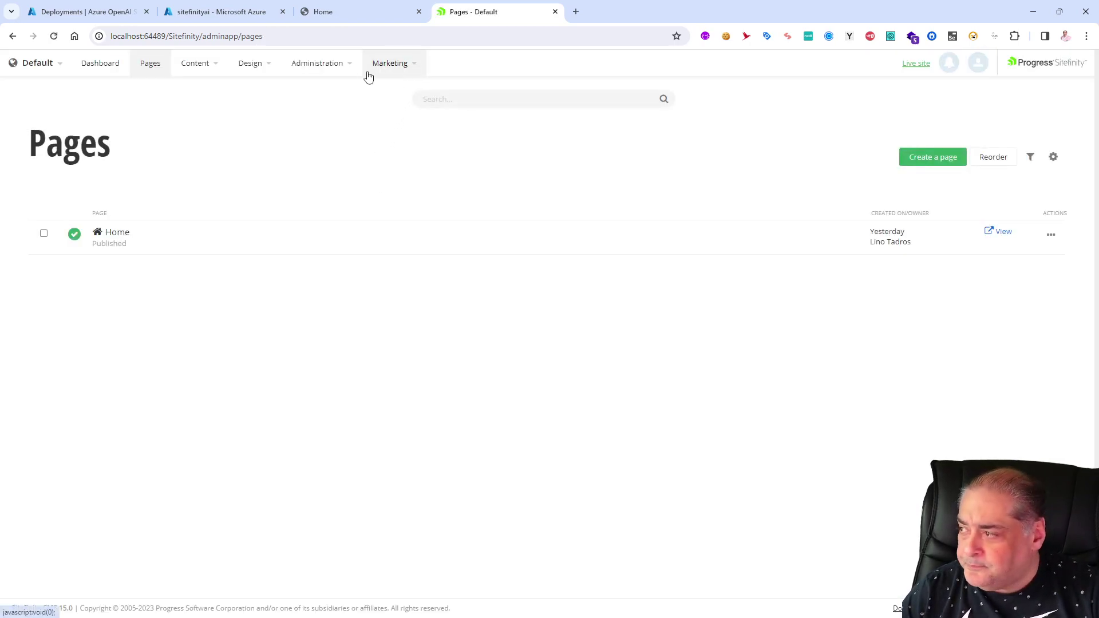
{"action": "mouse_move", "coordinate": [316, 63]}
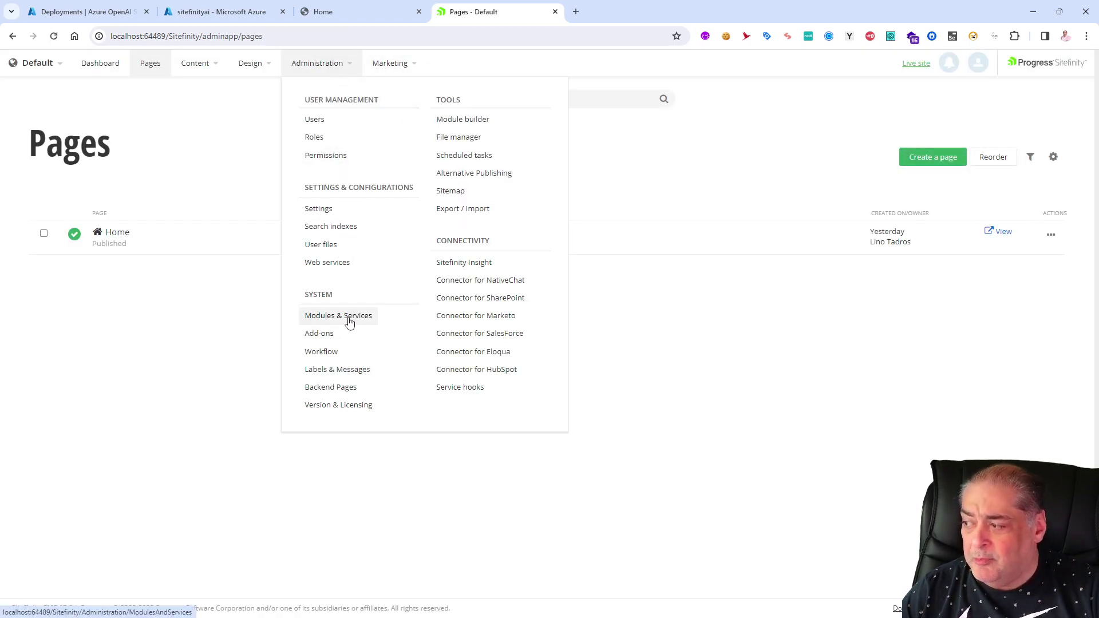
Install the AI services module from Modules & Services, then go back to Pages.
{"action": "left_click", "coordinate": [347, 318]}
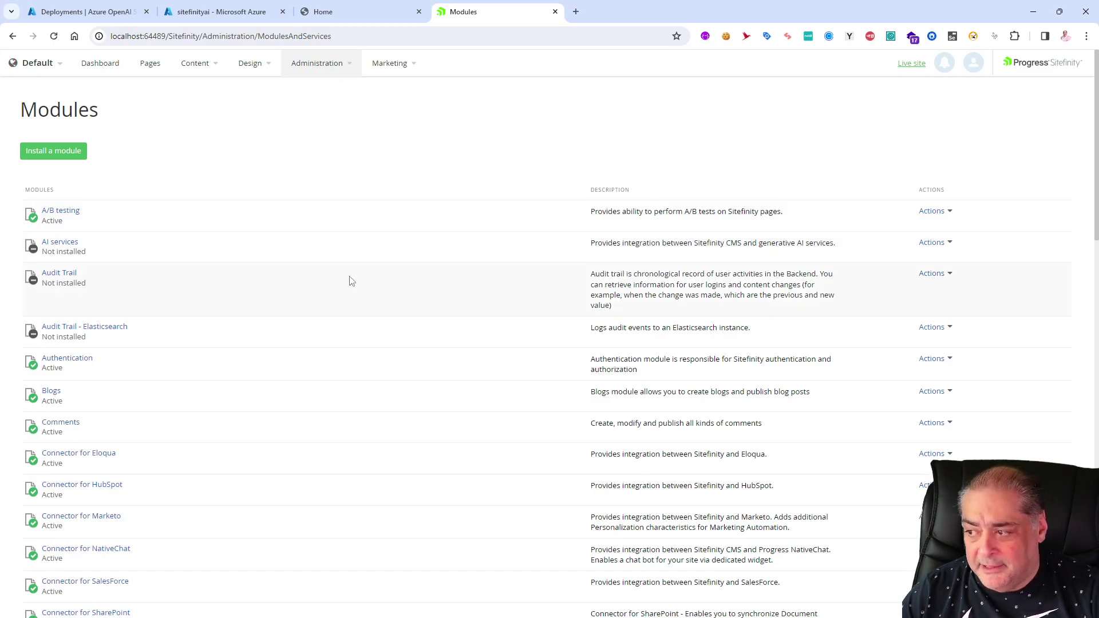
{"action": "left_click", "coordinate": [948, 242]}
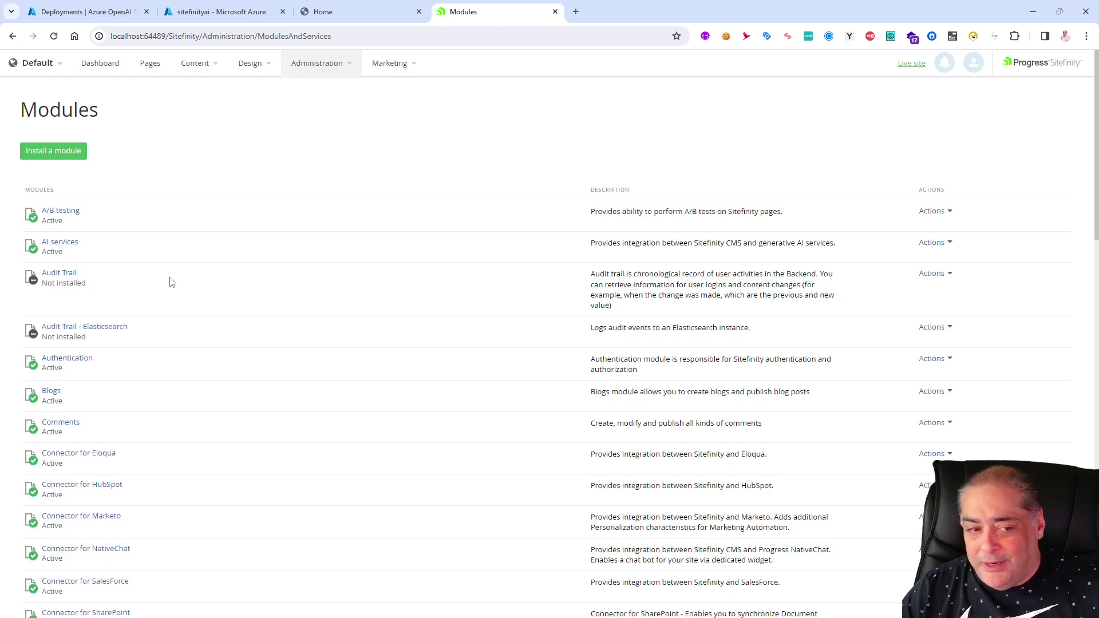
{"action": "left_click", "coordinate": [150, 63]}
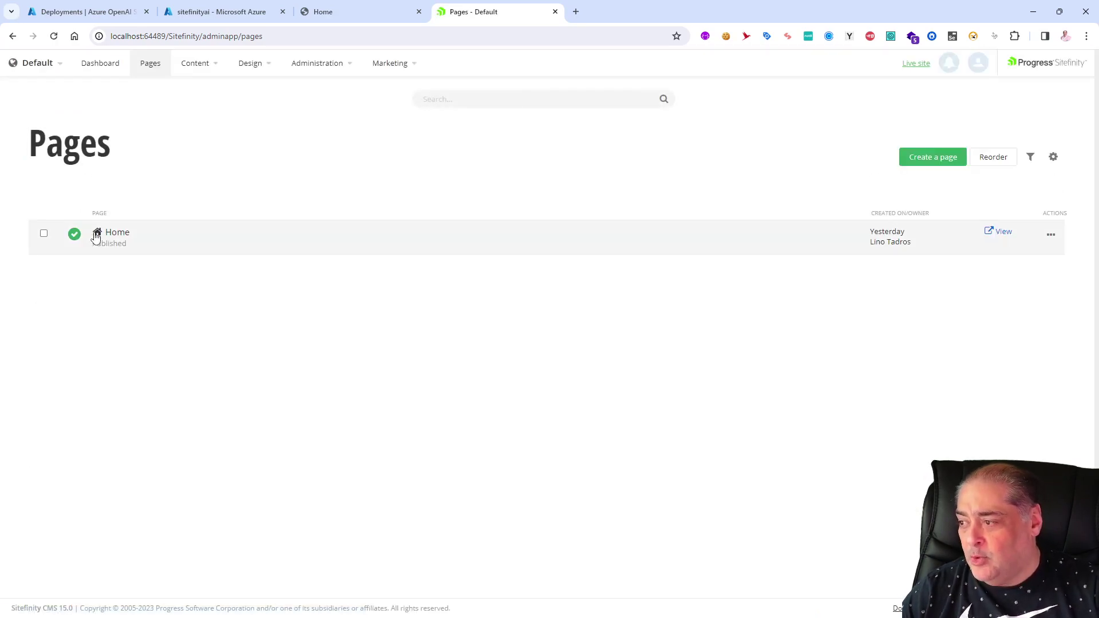
Check the AI assist option in the Home page content block, then cancel back to Pages.
{"action": "left_click", "coordinate": [112, 232]}
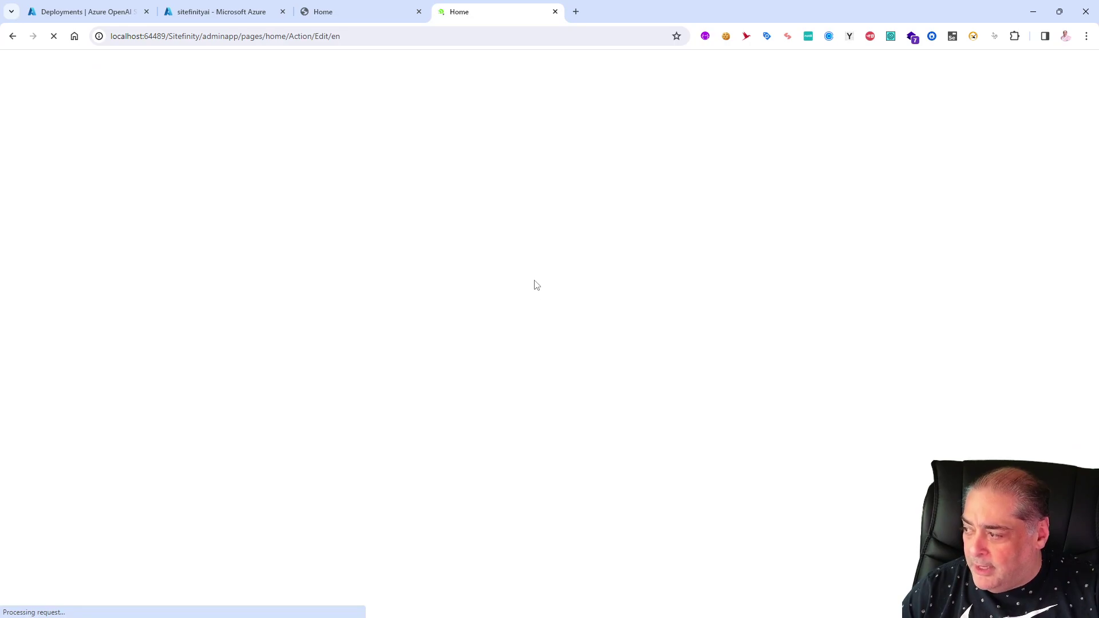
{"action": "left_click", "coordinate": [470, 199]}
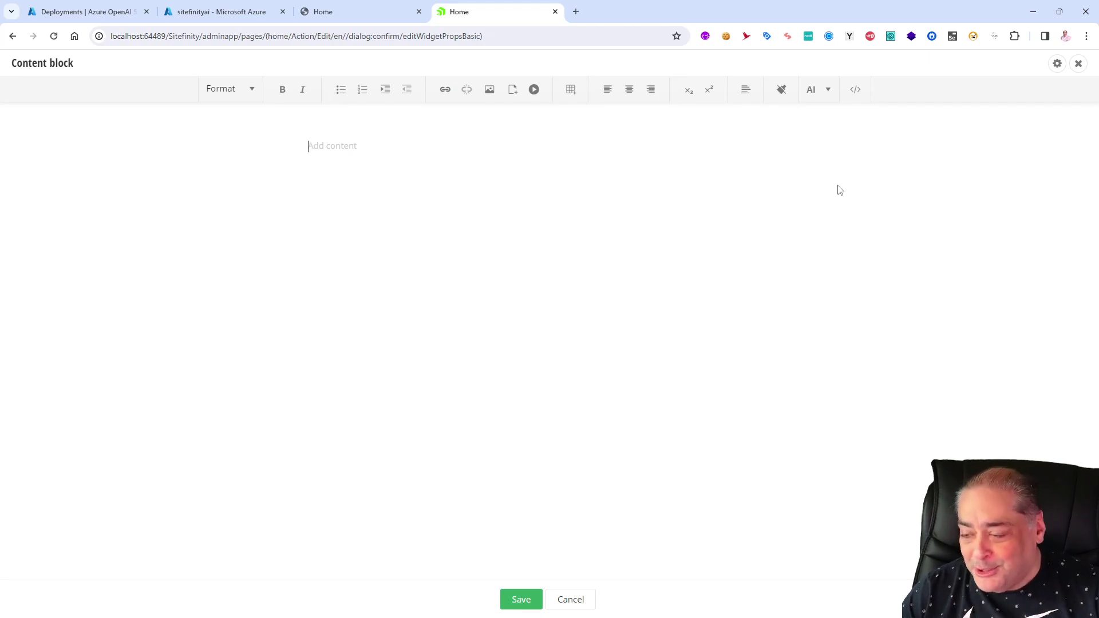
{"action": "left_click", "coordinate": [829, 91]}
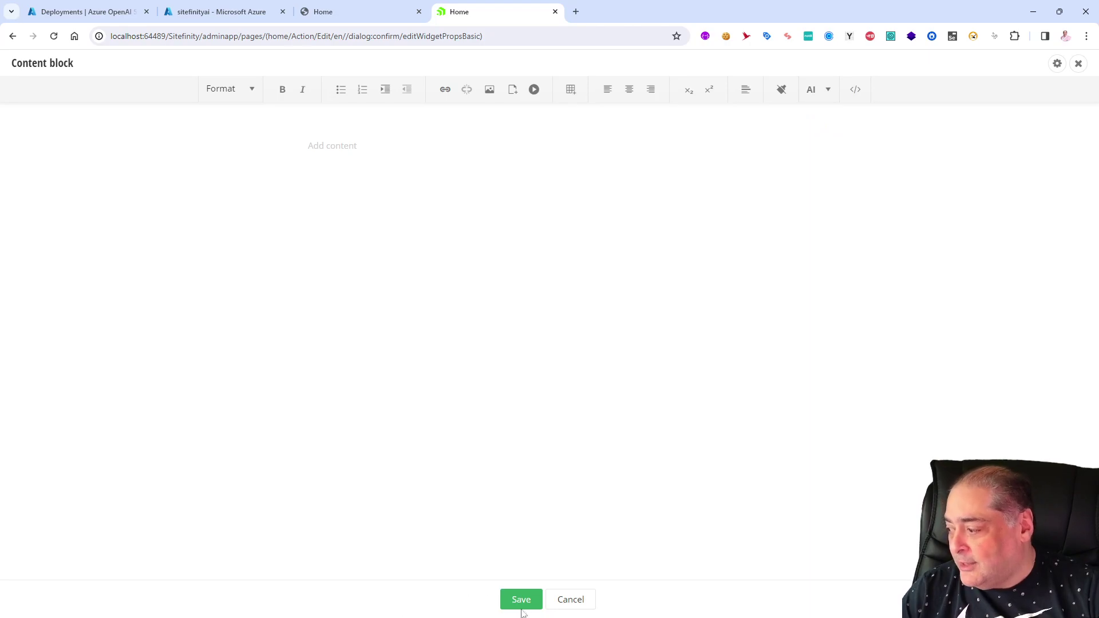
{"action": "left_click", "coordinate": [570, 599]}
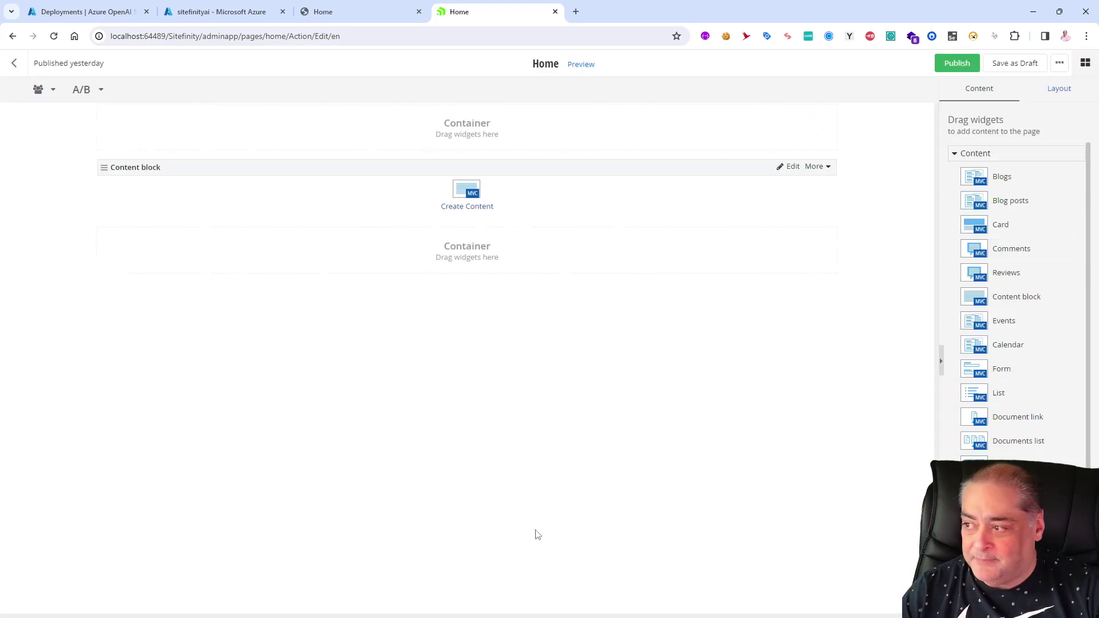
{"action": "left_click", "coordinate": [15, 64]}
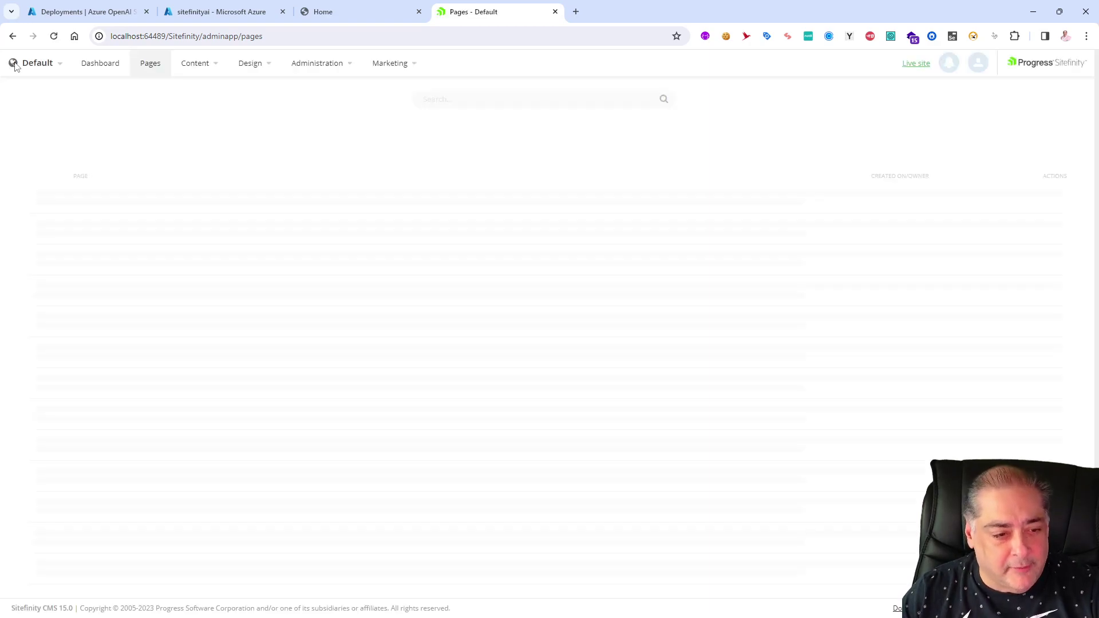
Go to Administration > Settings > AI services to view the empty connection fields.
{"action": "left_click", "coordinate": [342, 67]}
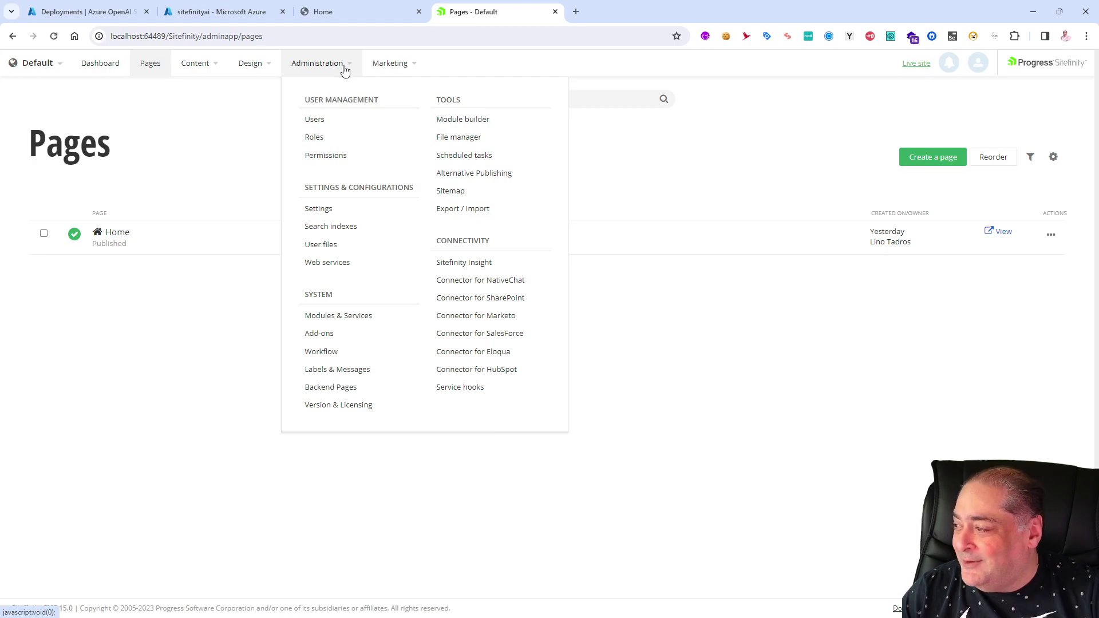
{"action": "left_click", "coordinate": [318, 209]}
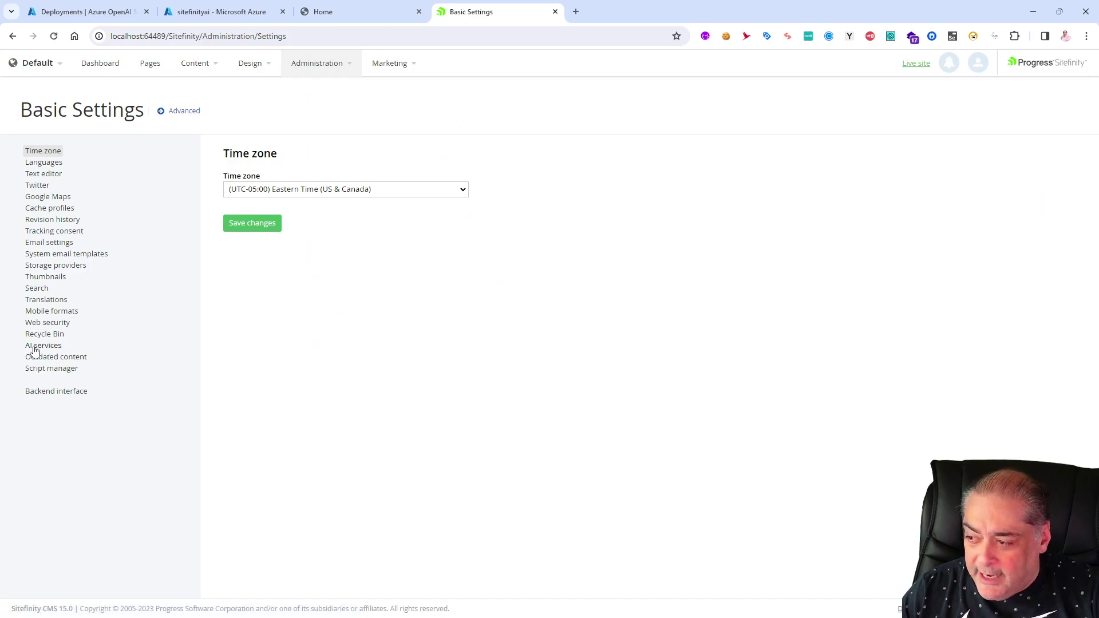
{"action": "left_click", "coordinate": [43, 346]}
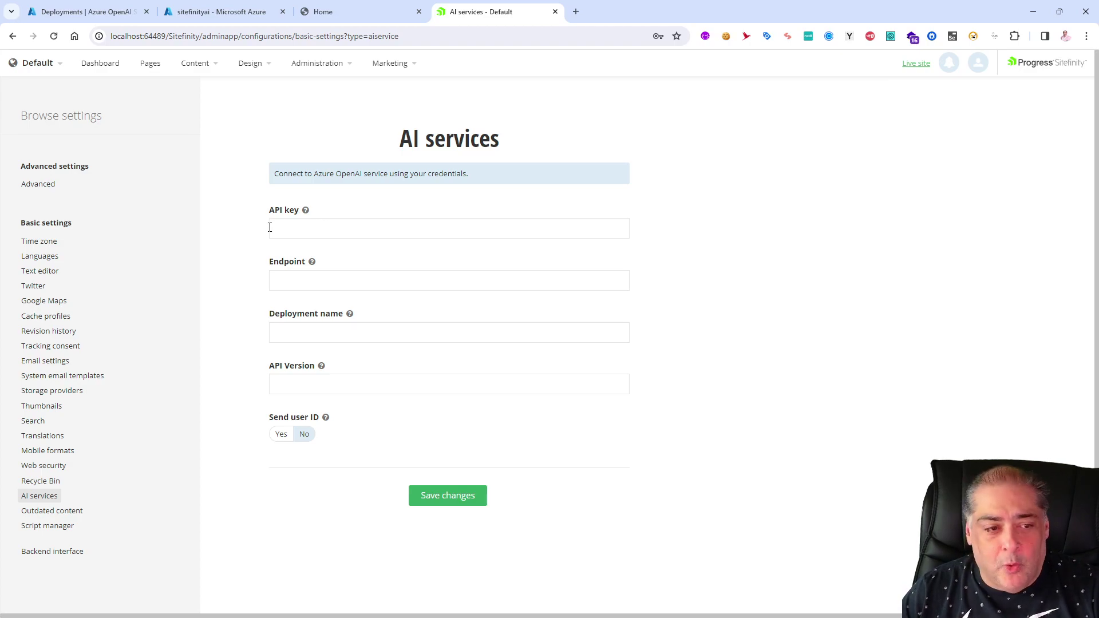
Paste Azure's KEY 1 into Sitefinity's AI services API key field.
{"action": "left_click", "coordinate": [206, 13]}
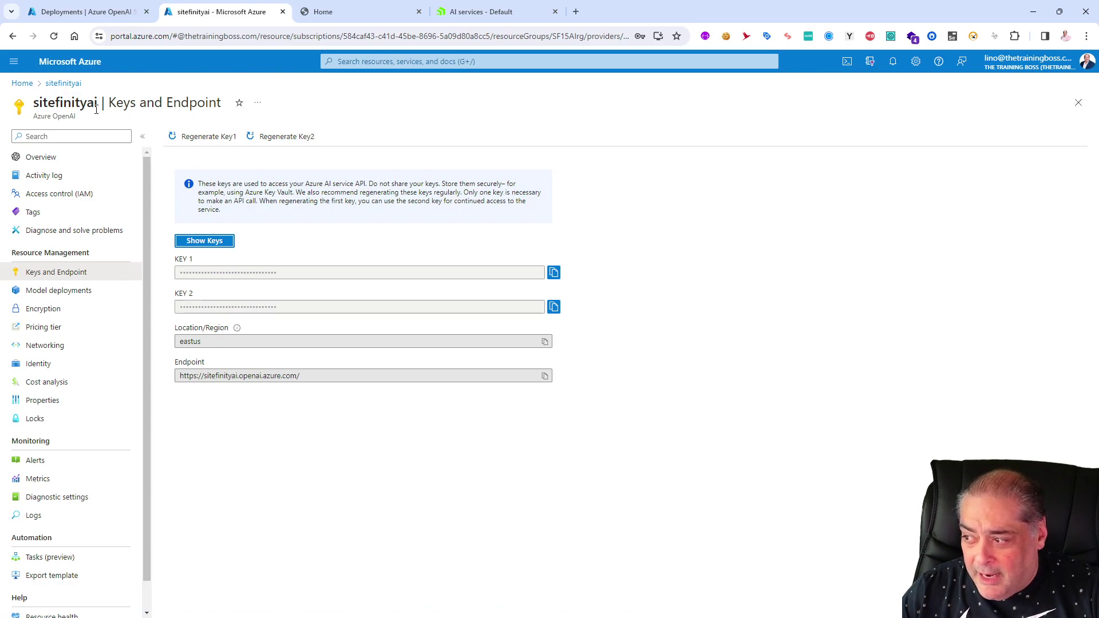
{"action": "left_click", "coordinate": [554, 273]}
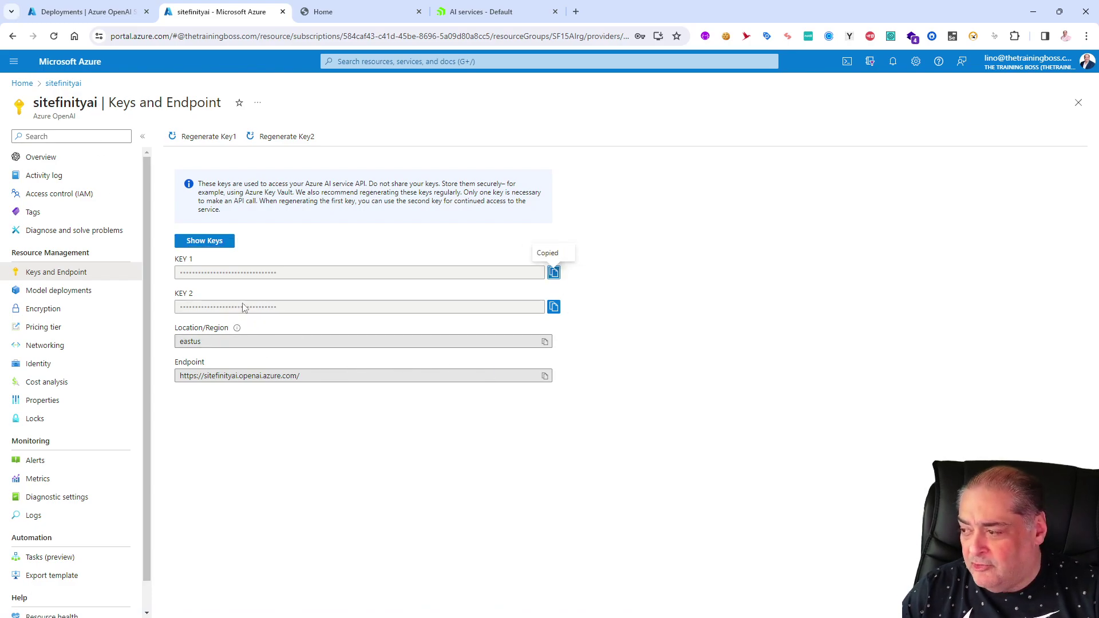
{"action": "left_click", "coordinate": [478, 11]}
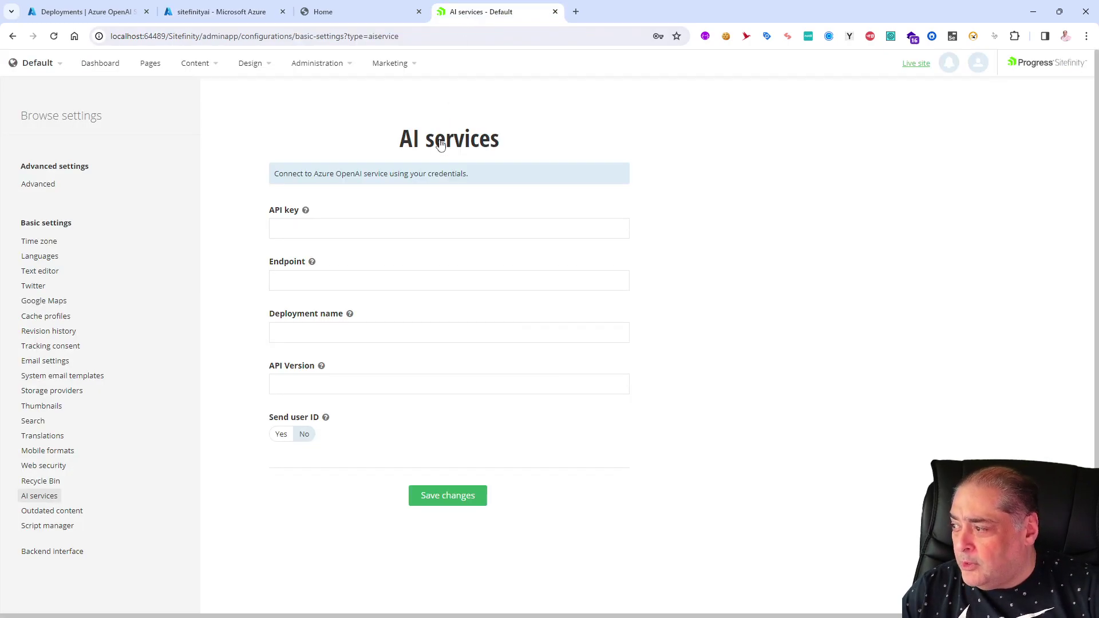
{"action": "left_click", "coordinate": [329, 230]}
{"action": "key", "text": "ctrl+v"}
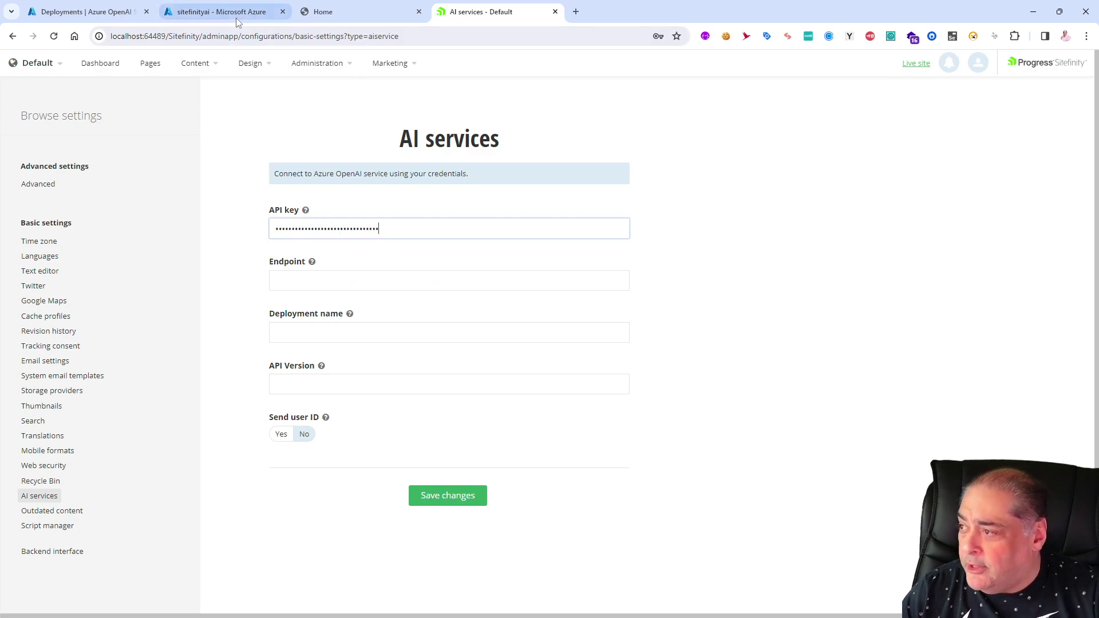
Paste the Azure resource endpoint into Sitefinity's Endpoint field and view the Deployments list.
{"action": "left_click", "coordinate": [222, 11]}
{"action": "left_click", "coordinate": [544, 376]}
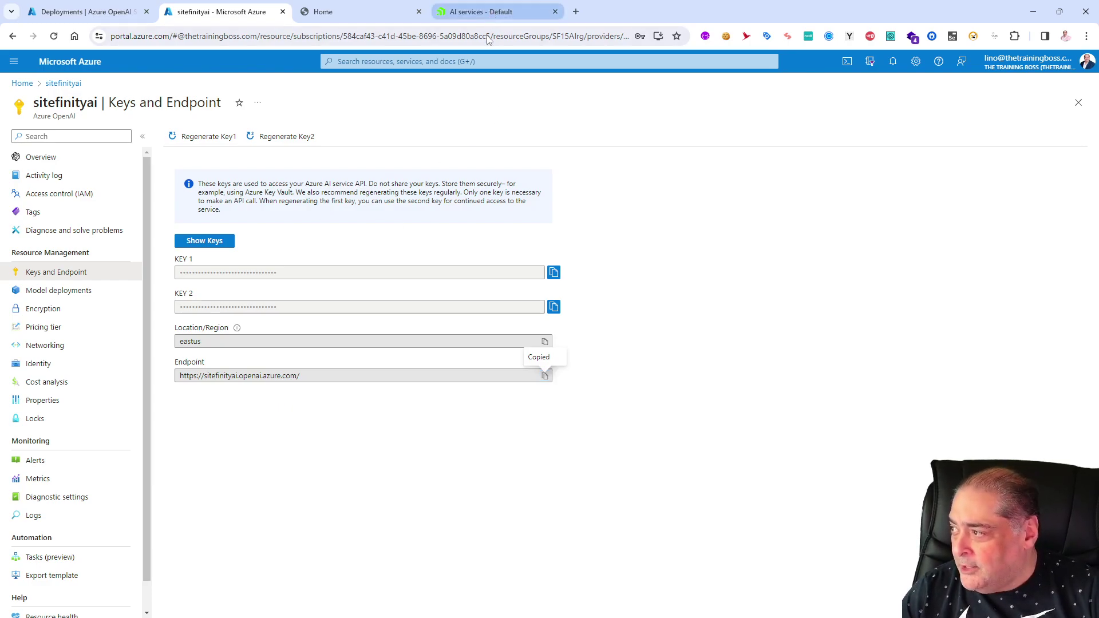
{"action": "left_click", "coordinate": [481, 11]}
{"action": "left_click", "coordinate": [300, 288]}
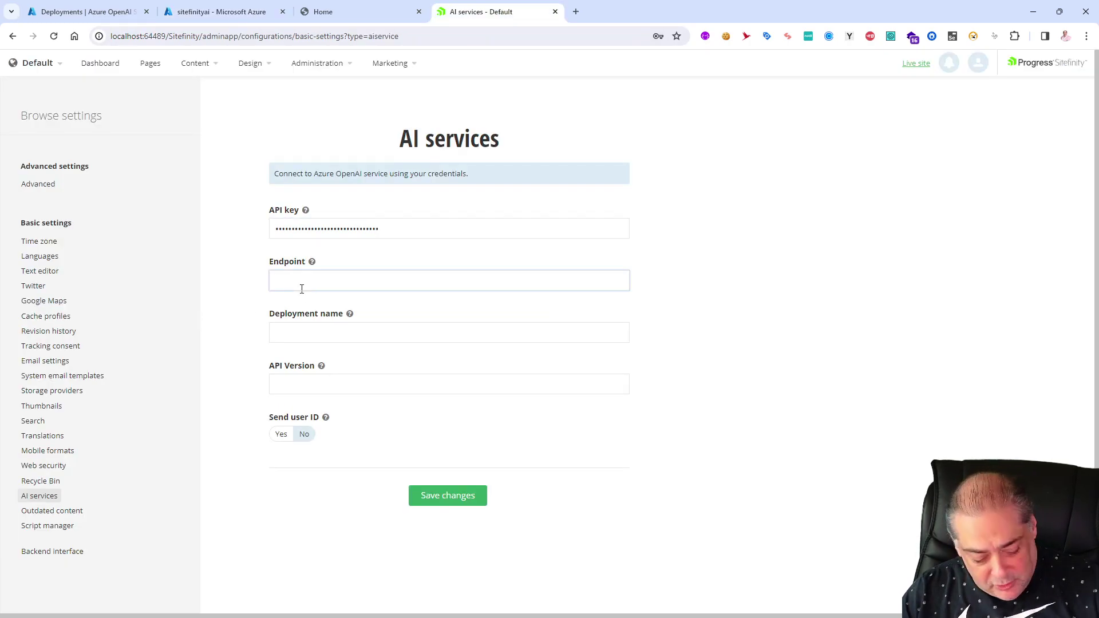
{"action": "key", "text": "ctrl+v"}
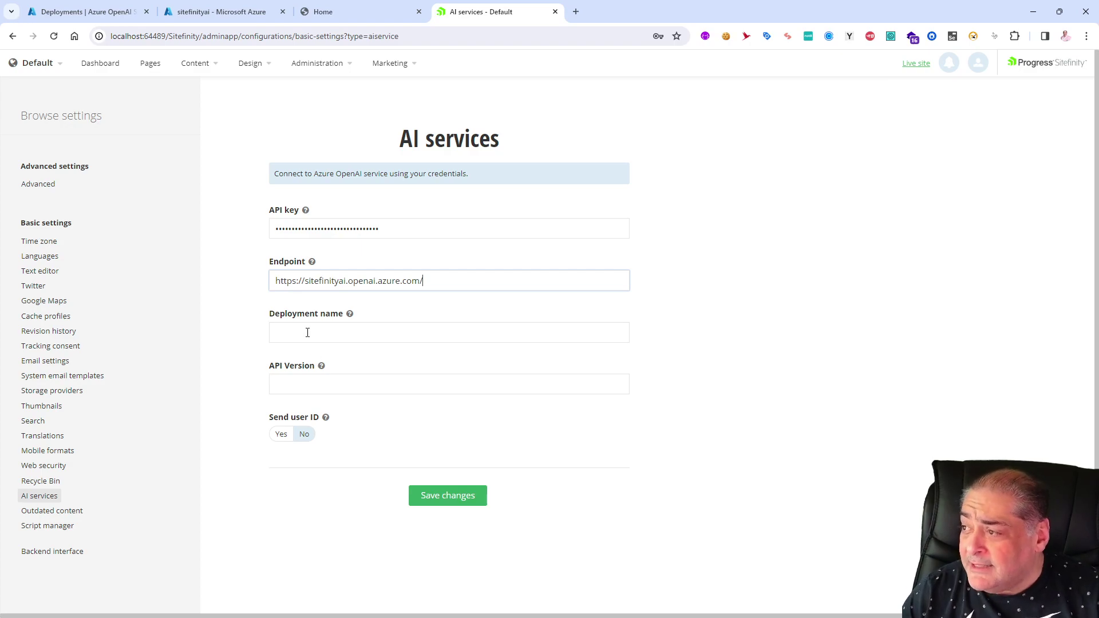
{"action": "left_click", "coordinate": [81, 13]}
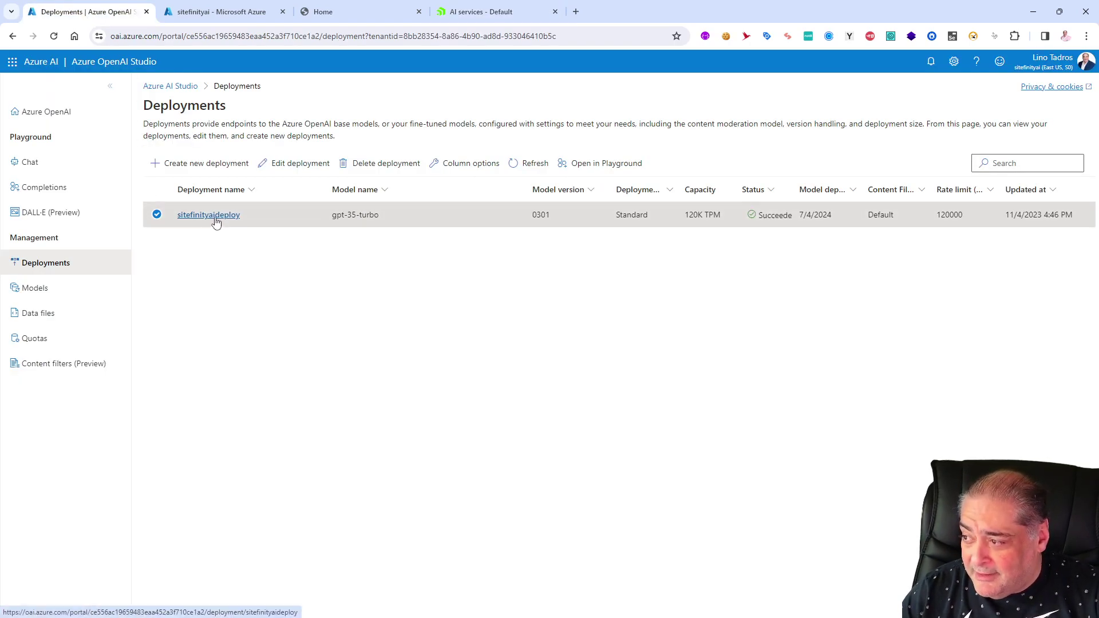
Start entering sitefinityaideploy in the AI services Deployment name field.
{"action": "left_click", "coordinate": [481, 11]}
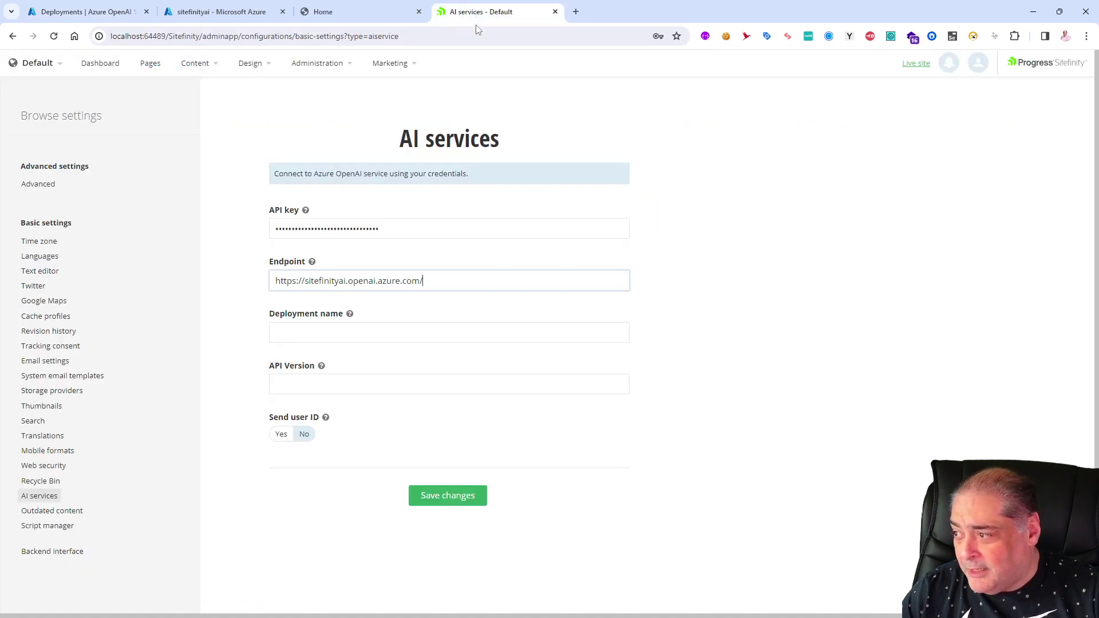
{"action": "left_click", "coordinate": [335, 332]}
{"action": "type", "text": "sitefinityaid"}
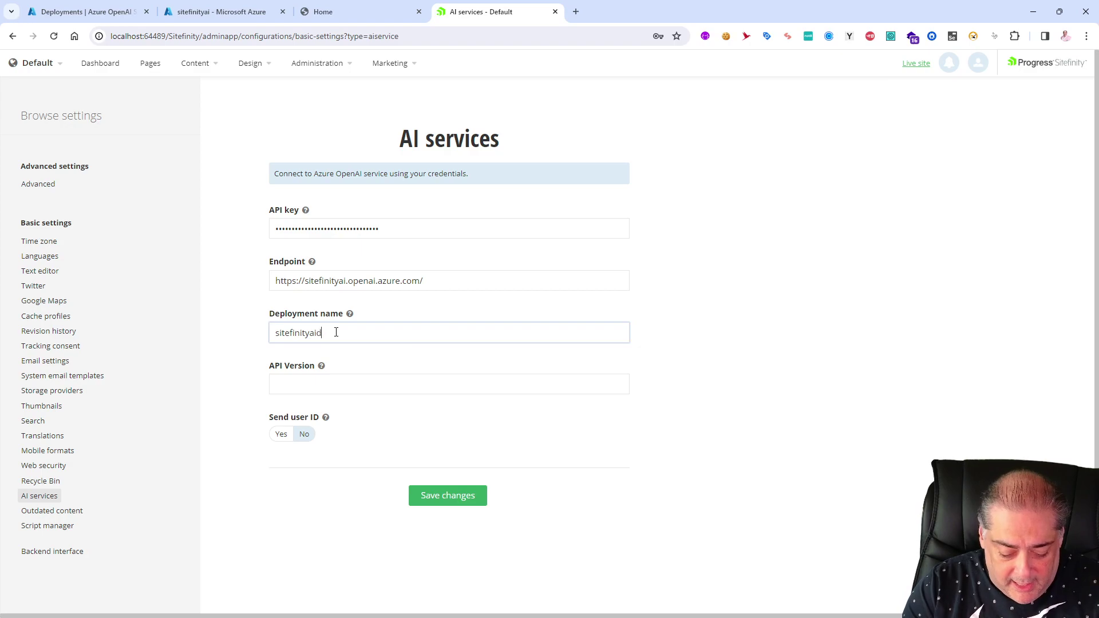
{"action": "type", "text": "eploy"}
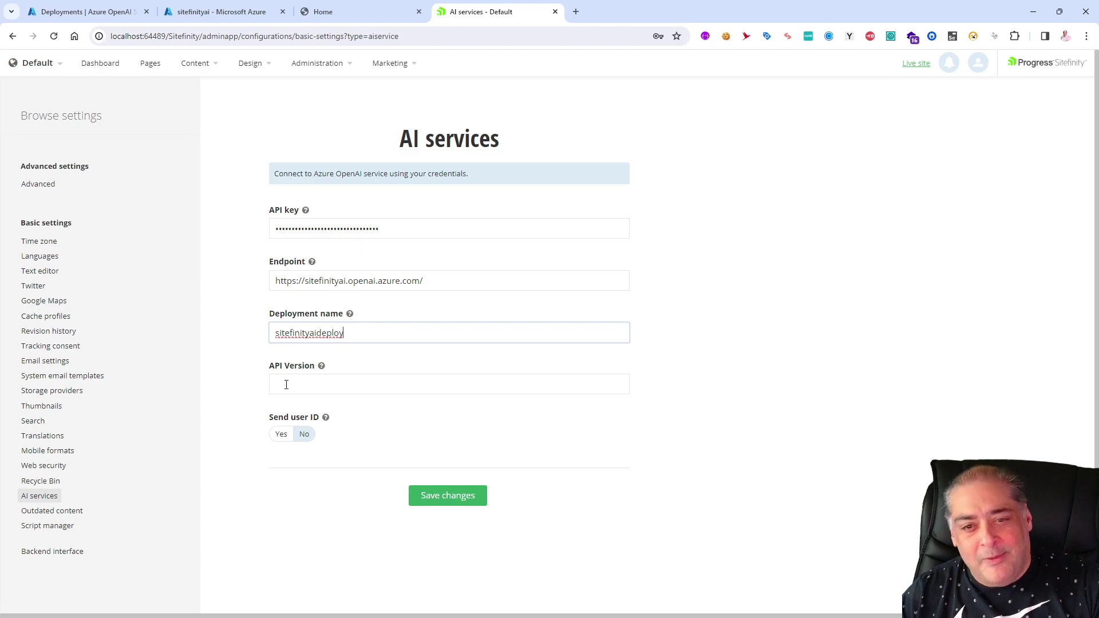
Open the Azure OpenAI REST reference from the API Version help and select 2023-05-15.
{"action": "left_click", "coordinate": [321, 368]}
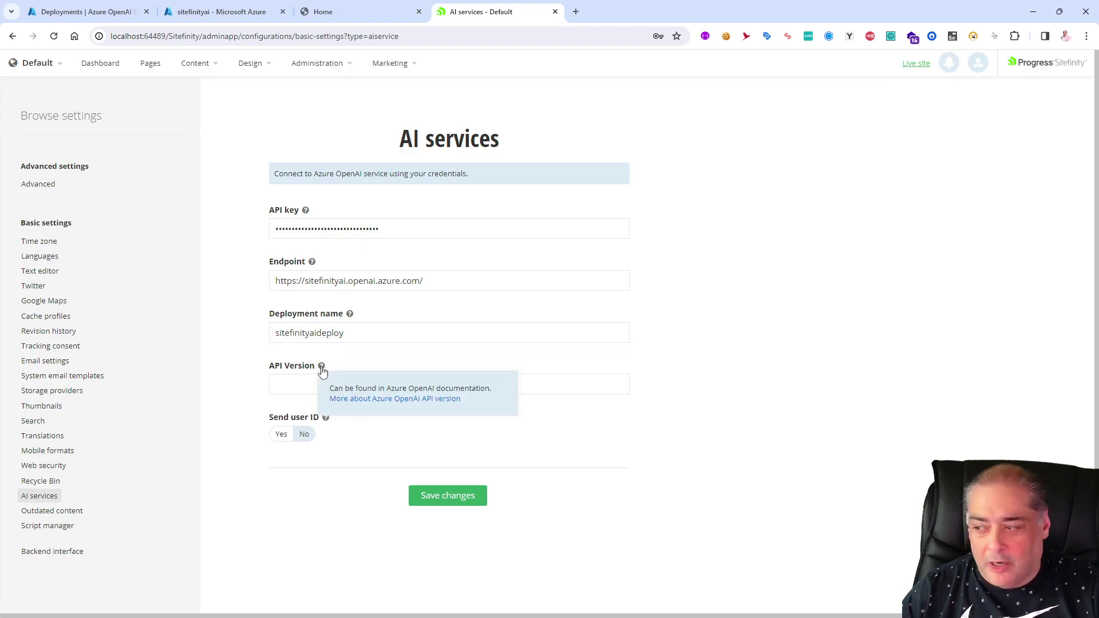
{"action": "right_click", "coordinate": [377, 399]}
{"action": "left_click", "coordinate": [430, 189]}
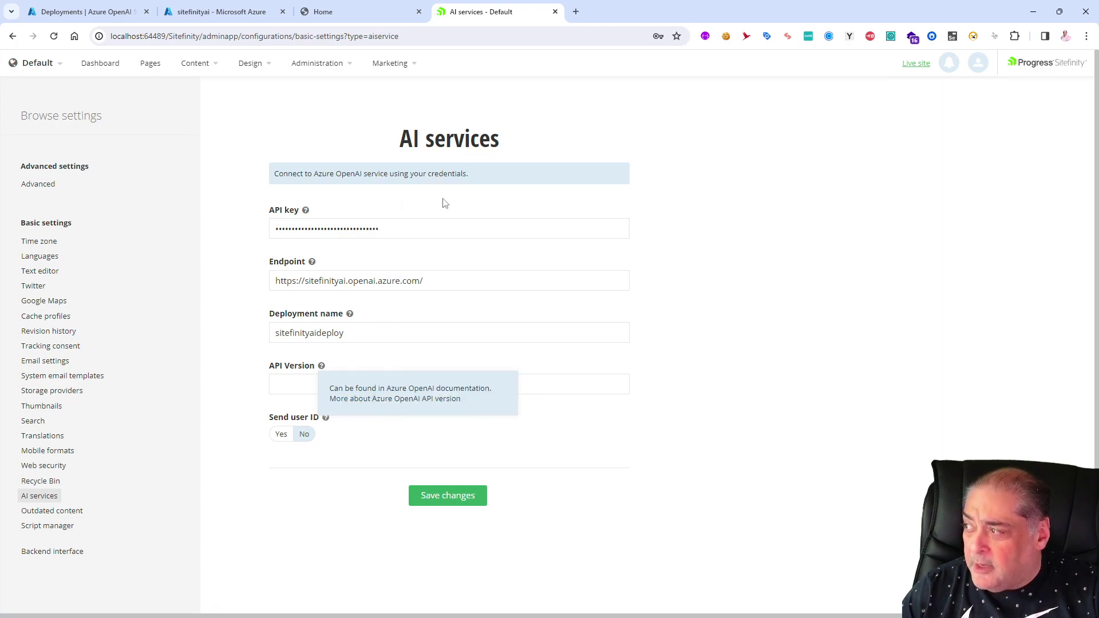
{"action": "left_click", "coordinate": [615, 9]}
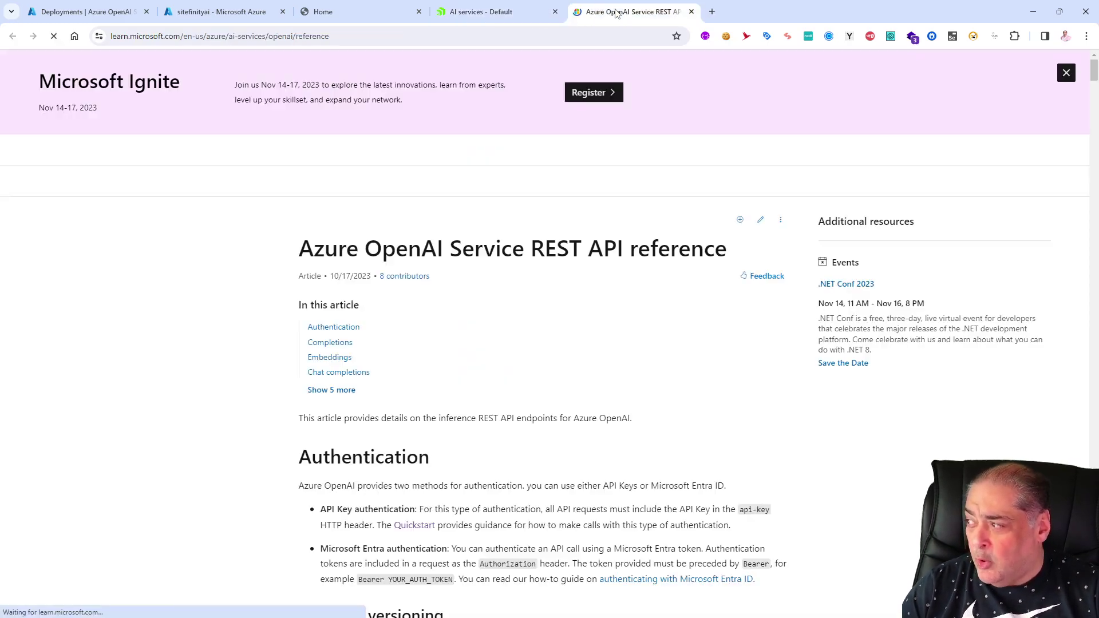
{"action": "scroll", "coordinate": [474, 359], "scroll_direction": "down", "scroll_amount": 3}
{"action": "scroll", "coordinate": [474, 359], "scroll_direction": "down", "scroll_amount": 5}
{"action": "scroll", "coordinate": [474, 359], "scroll_direction": "down", "scroll_amount": 3}
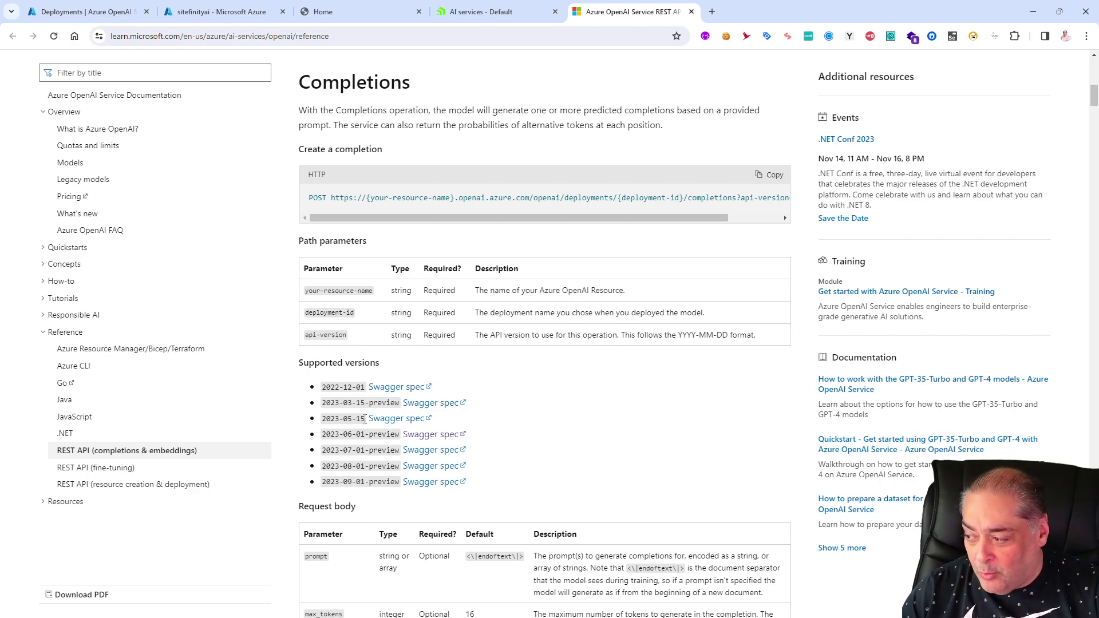
{"action": "left_click_drag", "start_coordinate": [366, 419], "coordinate": [324, 419]}
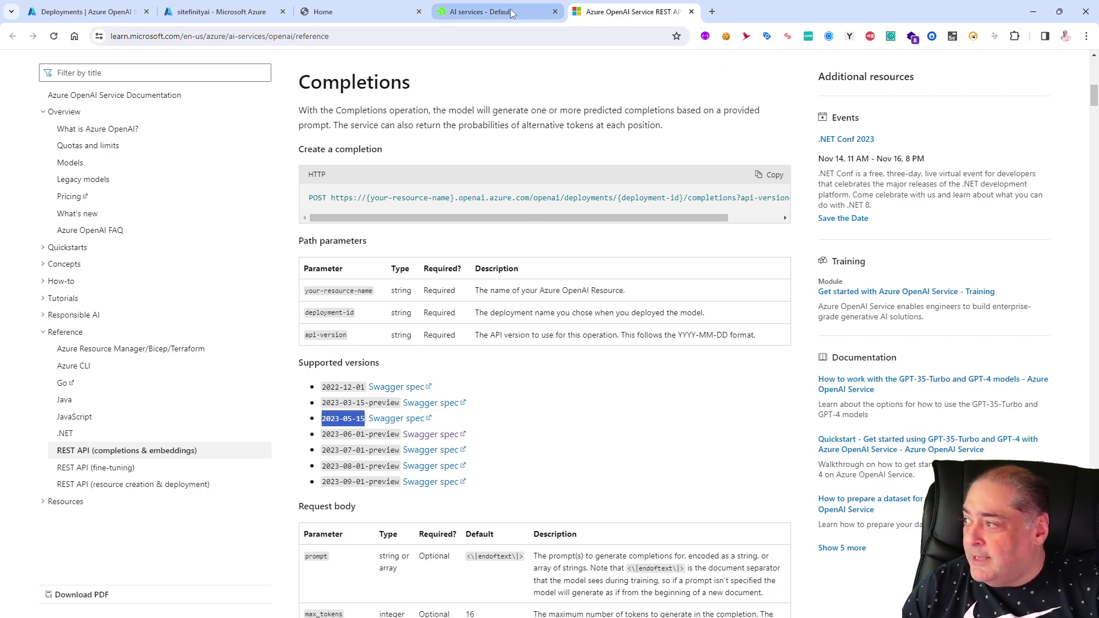
Enter API version 2023-05-15, correct its truncation, and save the AI services settings.
{"action": "left_click", "coordinate": [480, 12]}
{"action": "left_click", "coordinate": [290, 389]}
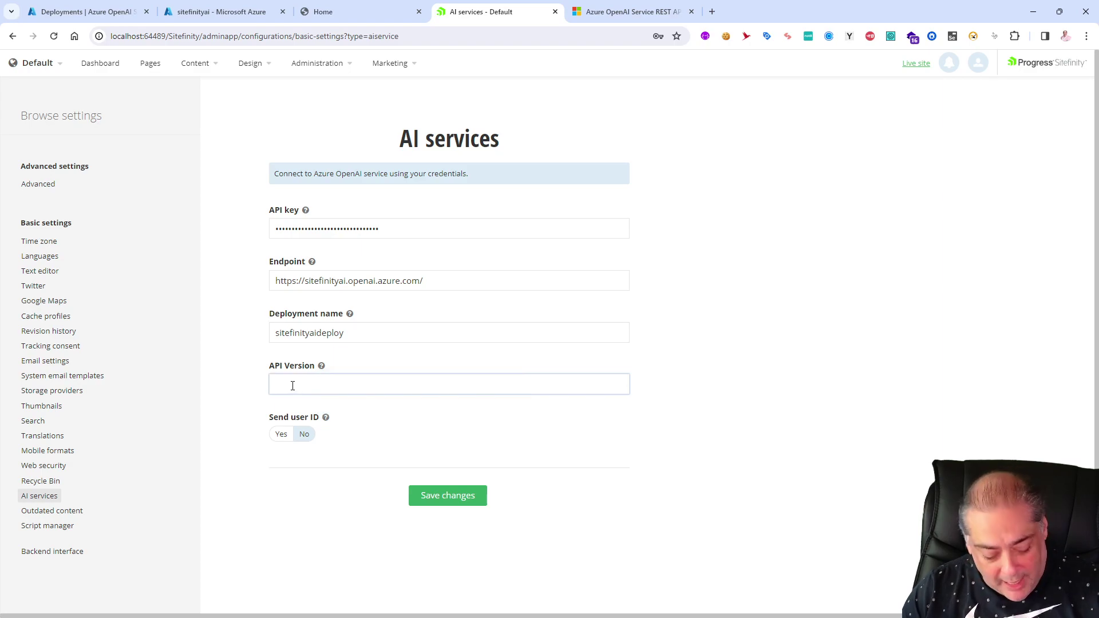
{"action": "key", "text": "ctrl+v"}
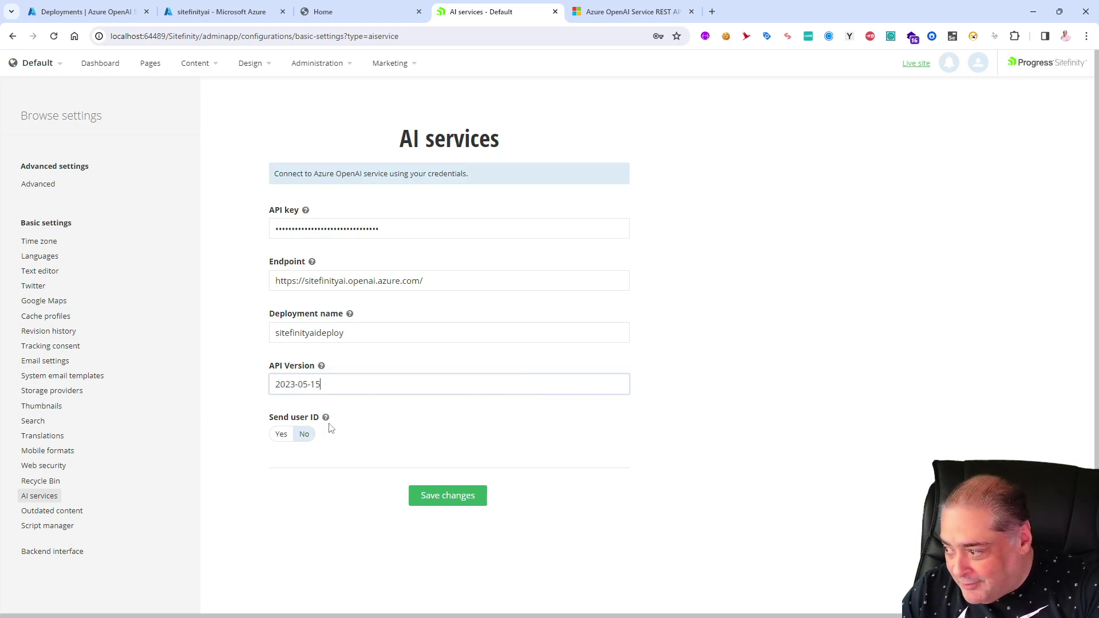
{"action": "left_click", "coordinate": [447, 495]}
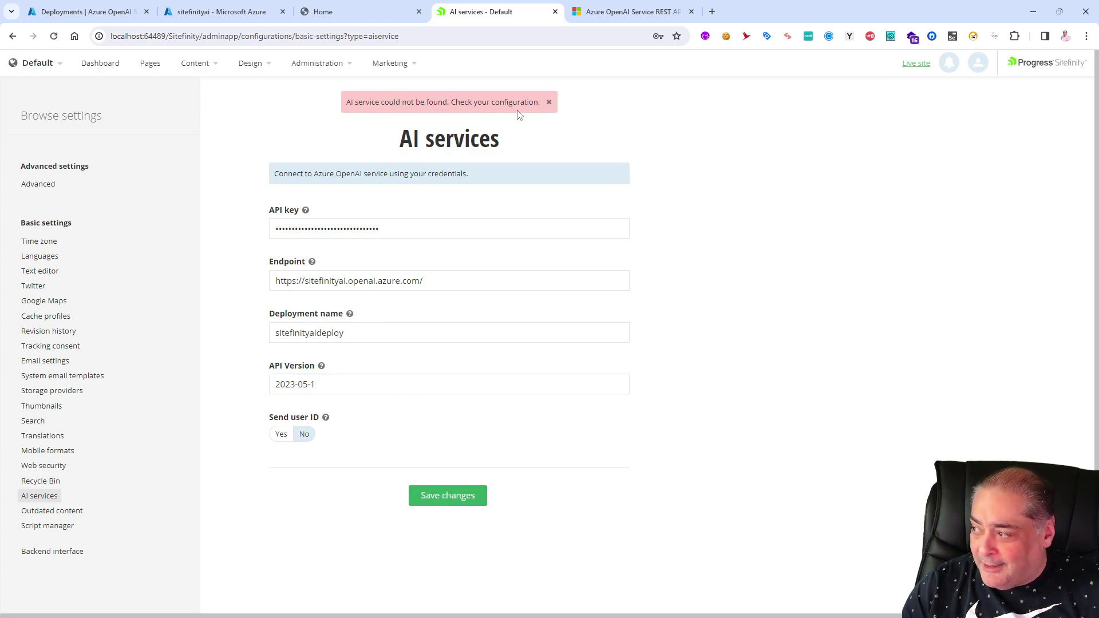
{"action": "left_click", "coordinate": [329, 384]}
{"action": "type", "text": "5"}
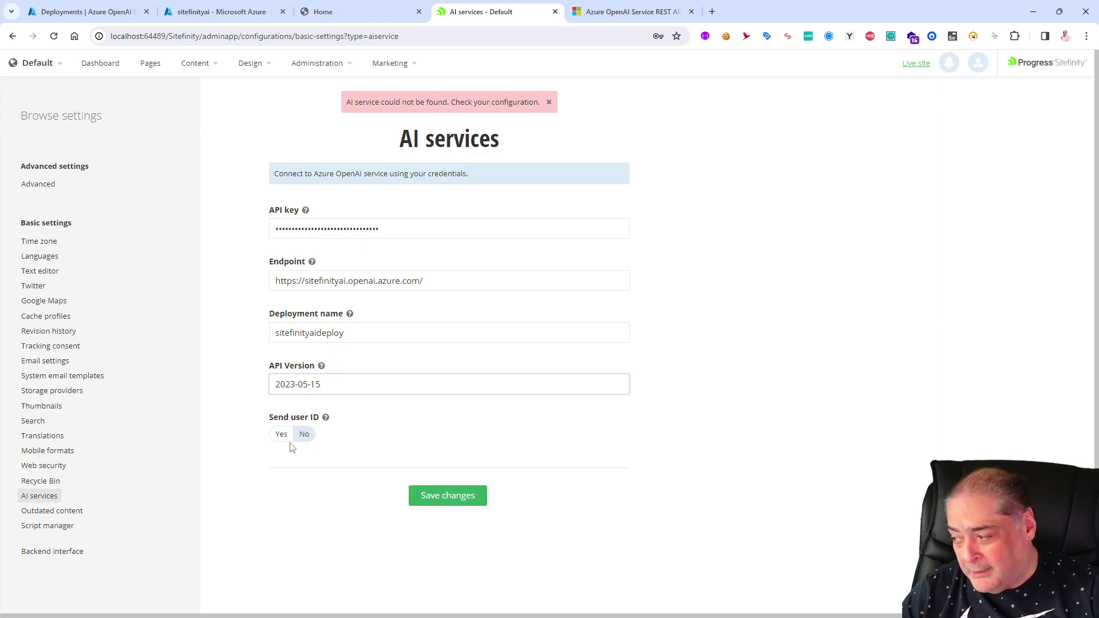
{"action": "left_click", "coordinate": [446, 498]}
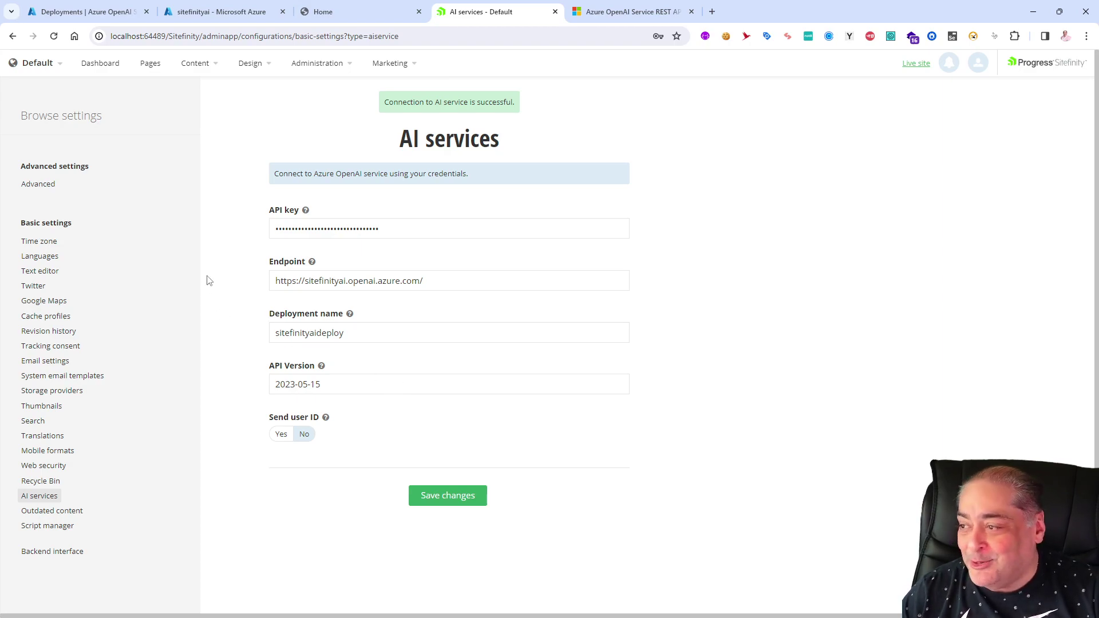
Open the Home page from Pages and start editing its Content block.
{"action": "left_click", "coordinate": [151, 63]}
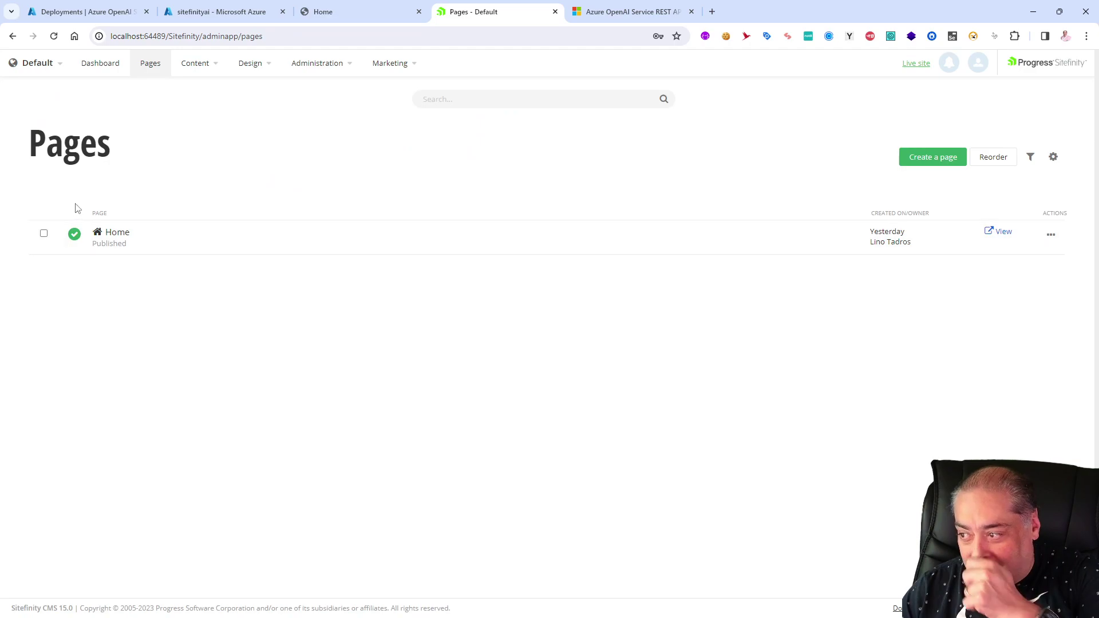
{"action": "left_click", "coordinate": [118, 232]}
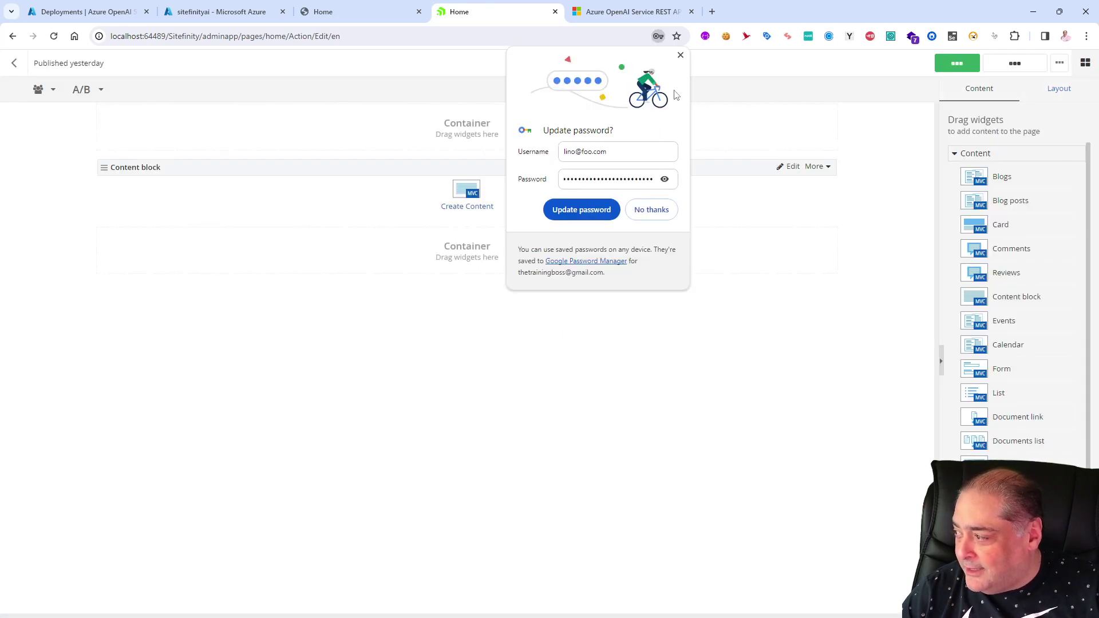
{"action": "left_click", "coordinate": [680, 56]}
{"action": "left_click", "coordinate": [460, 205]}
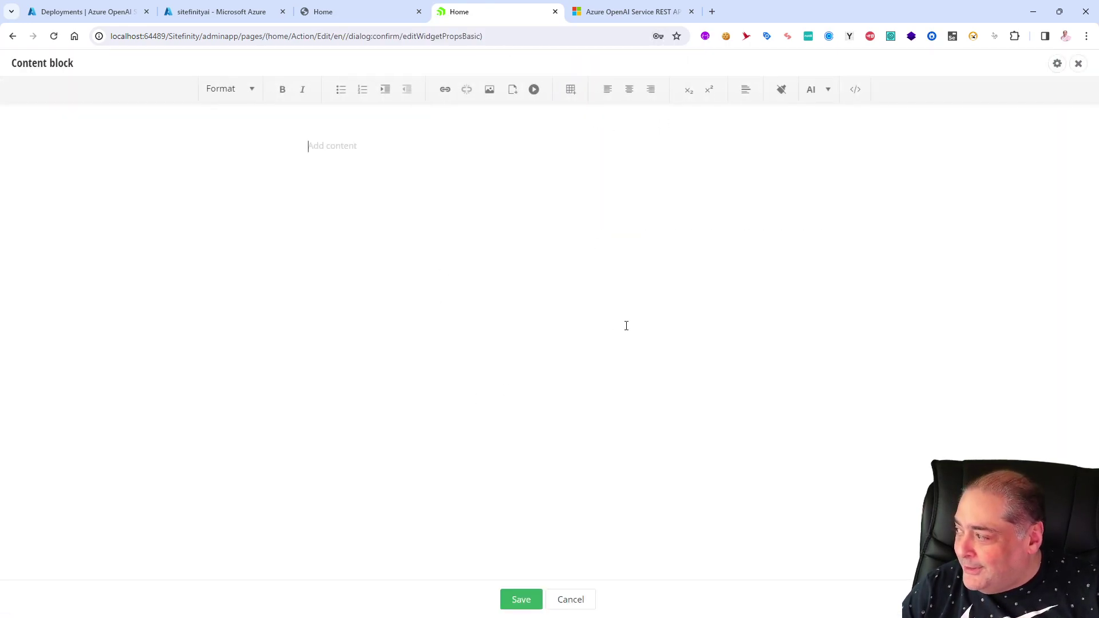
Bring up the AI writing options dropdown for the empty content block.
{"action": "left_click", "coordinate": [828, 89]}
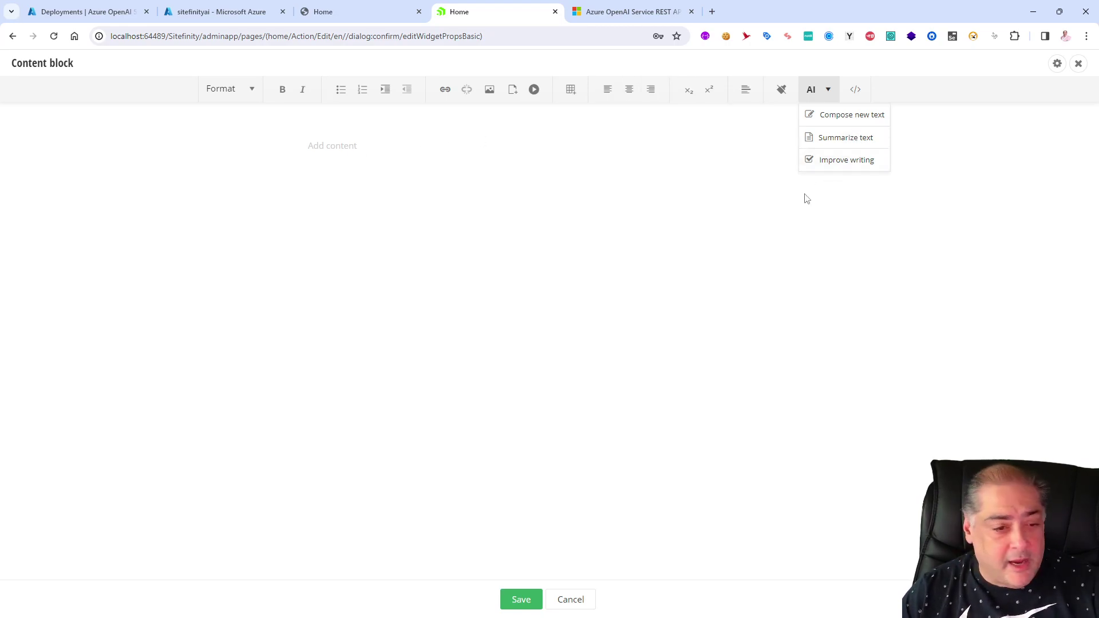
{"action": "left_click", "coordinate": [346, 145]}
{"action": "left_click", "coordinate": [830, 90]}
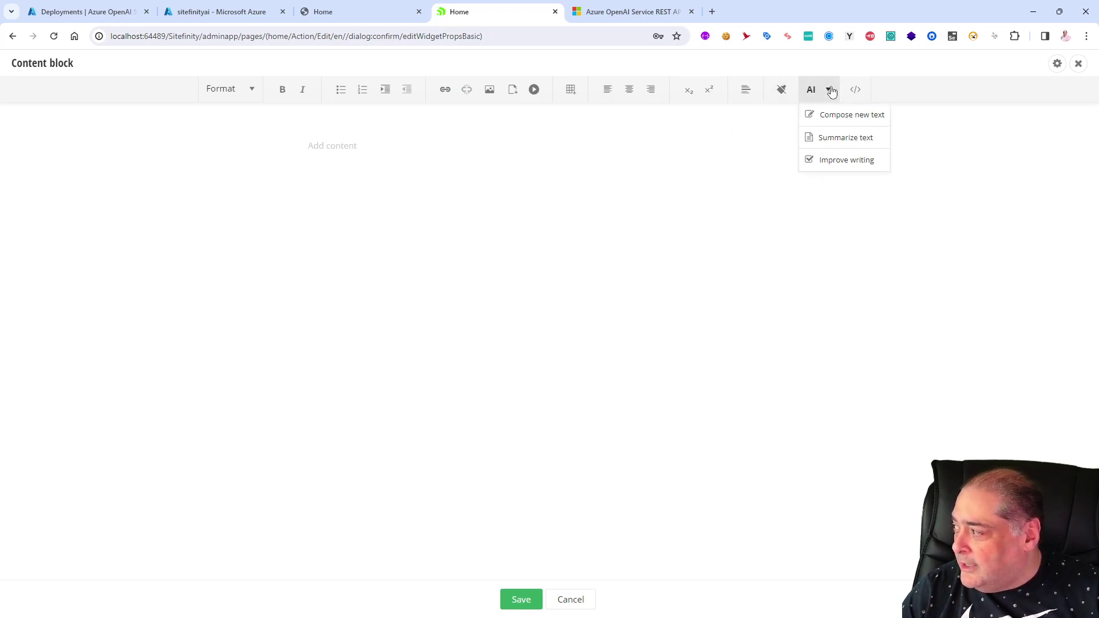
Compose AI text about a software architect for a public audience, friendly tone, 300 words.
{"action": "left_click", "coordinate": [850, 114]}
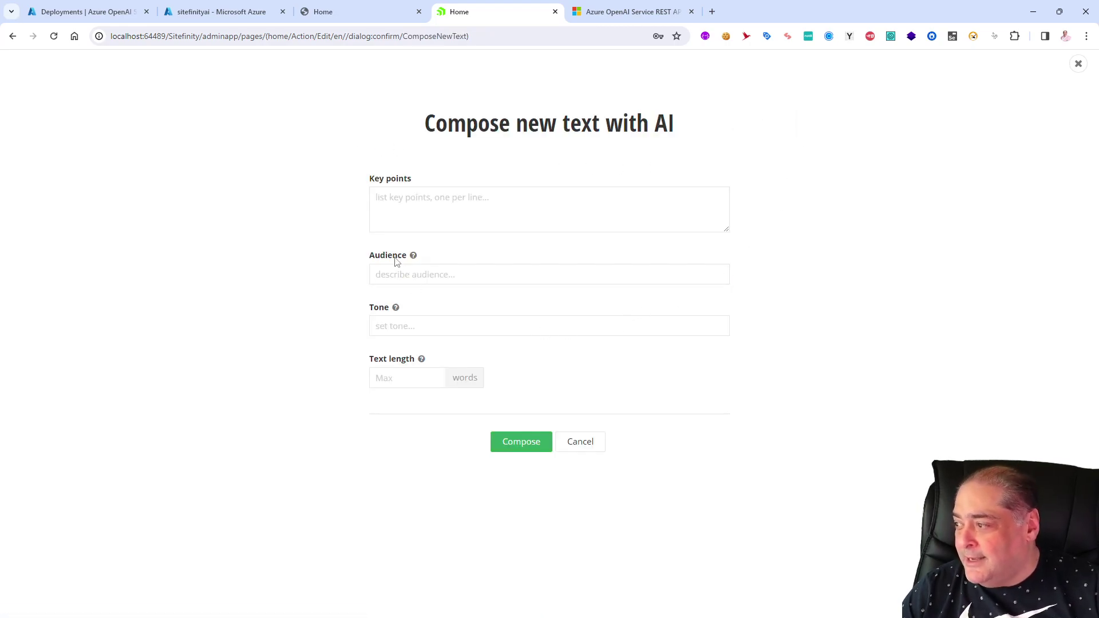
{"action": "left_click", "coordinate": [446, 207]}
{"action": "type", "text": "Lino Tadros"}
{"action": "key", "text": "Return"}
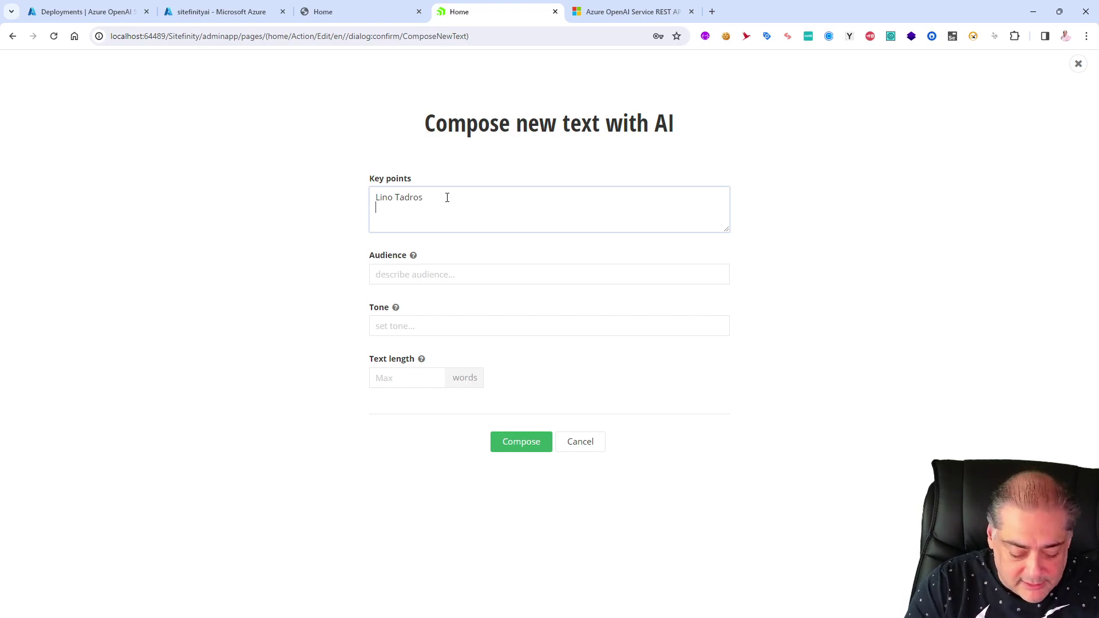
{"action": "type", "text": "Software Architect"}
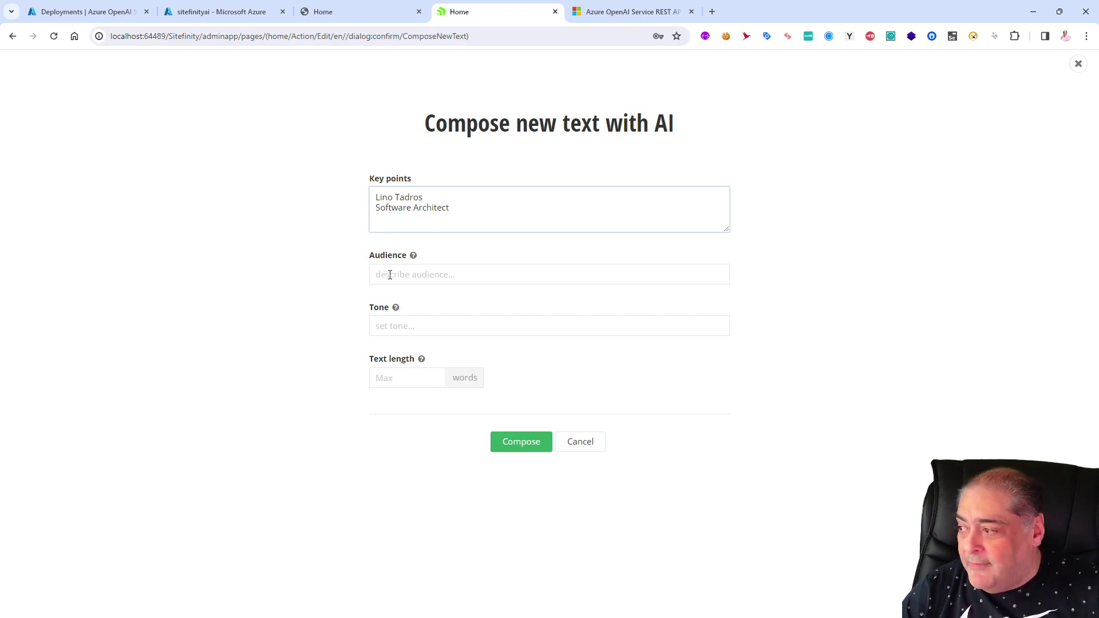
{"action": "left_click", "coordinate": [412, 255]}
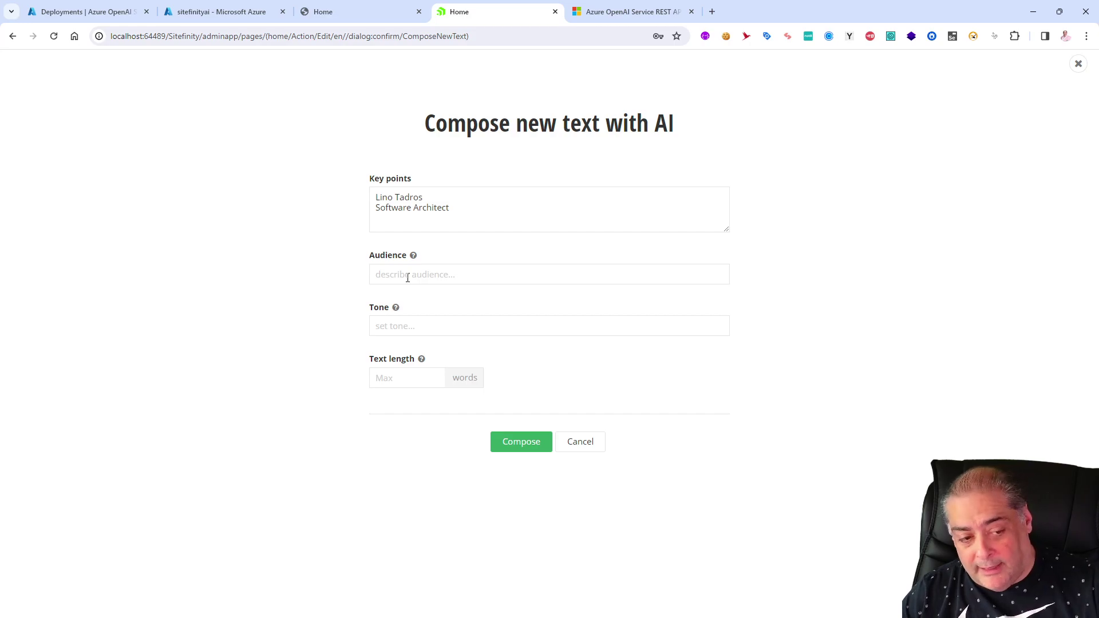
{"action": "left_click", "coordinate": [407, 274]}
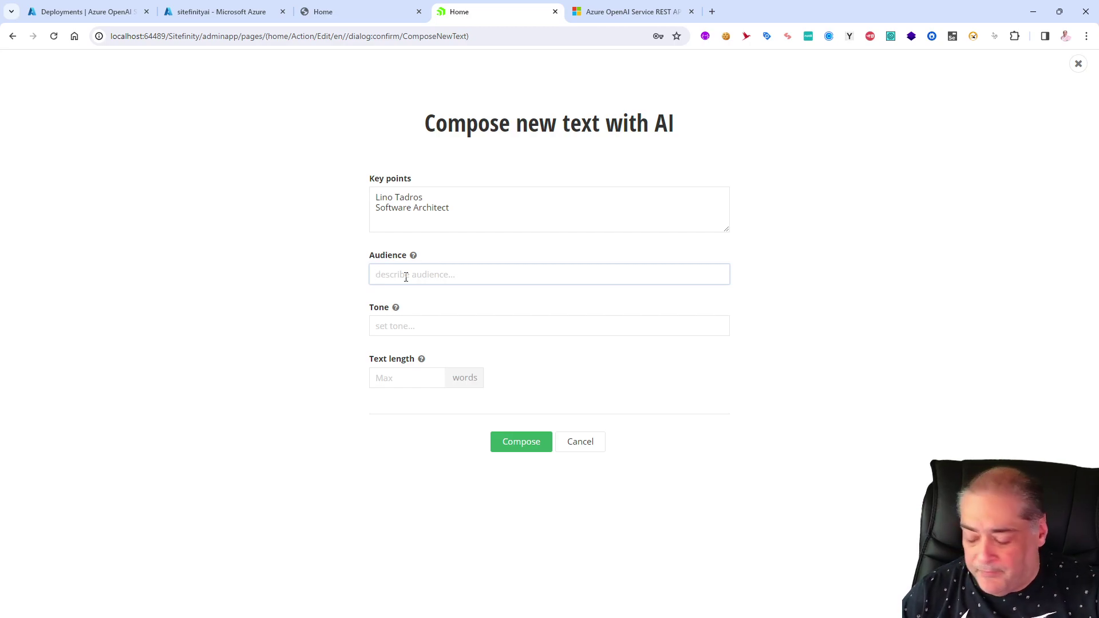
{"action": "type", "text": "publi"}
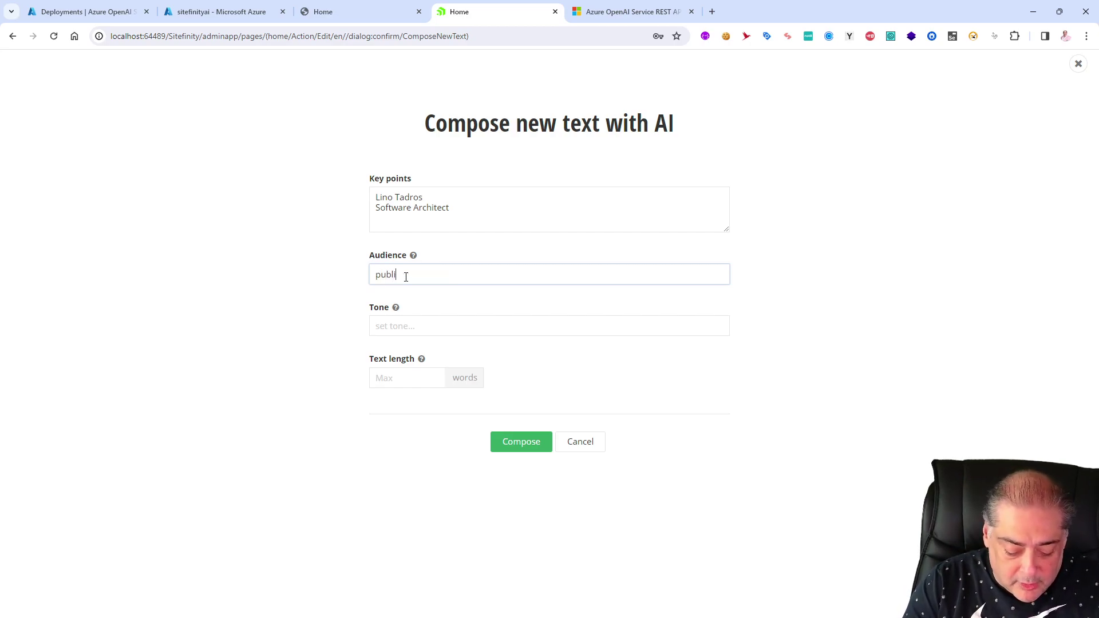
{"action": "type", "text": "c"}
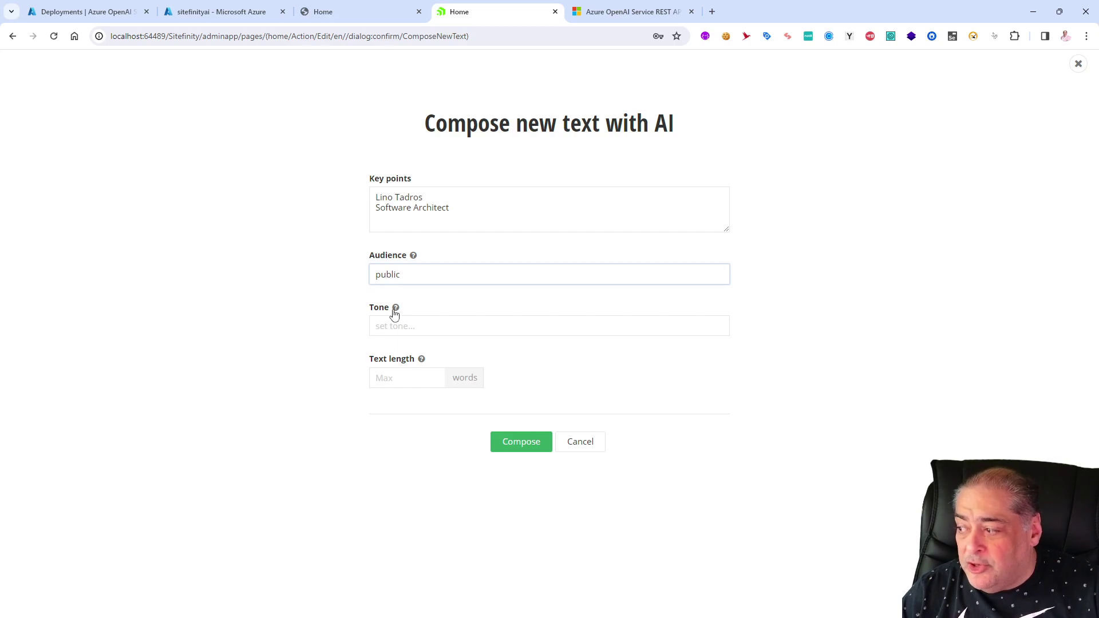
{"action": "left_click", "coordinate": [395, 307]}
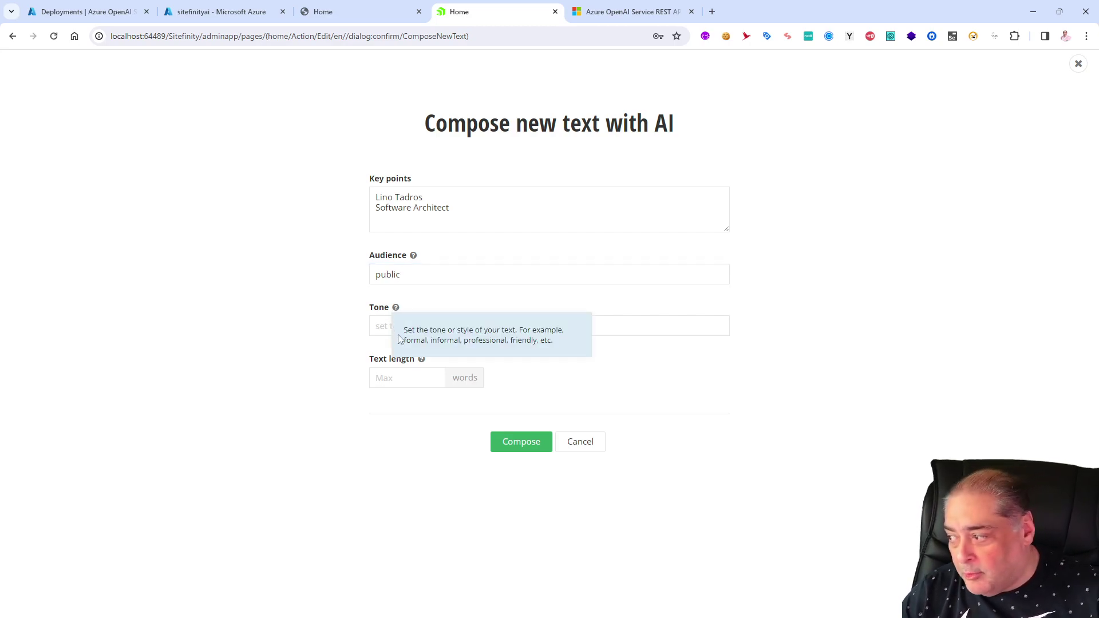
{"action": "left_click", "coordinate": [399, 325]}
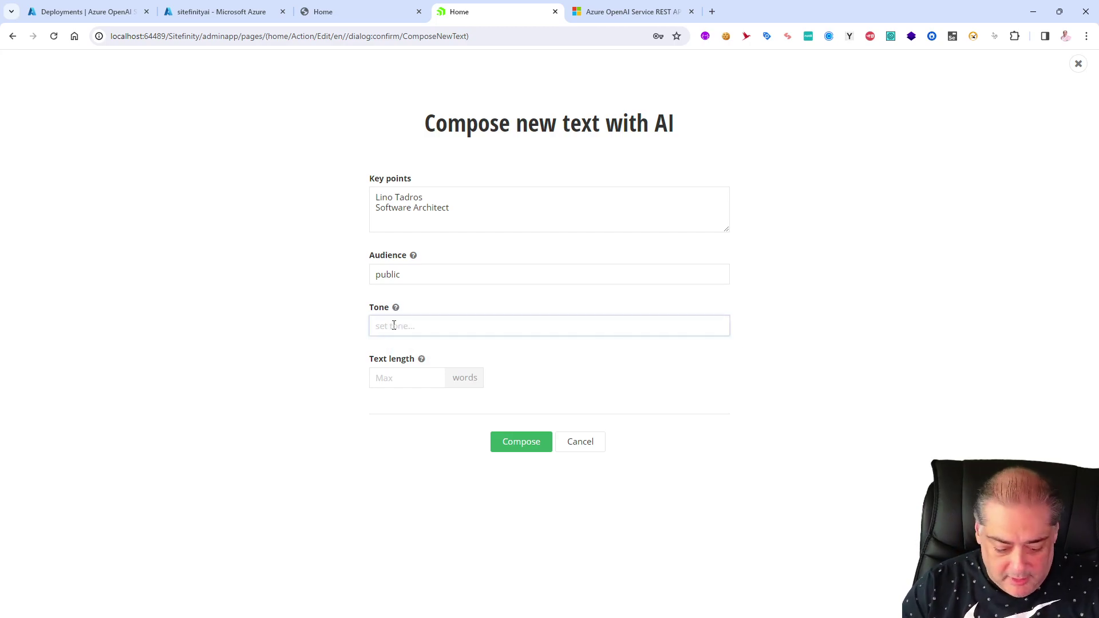
{"action": "type", "text": "friendly"}
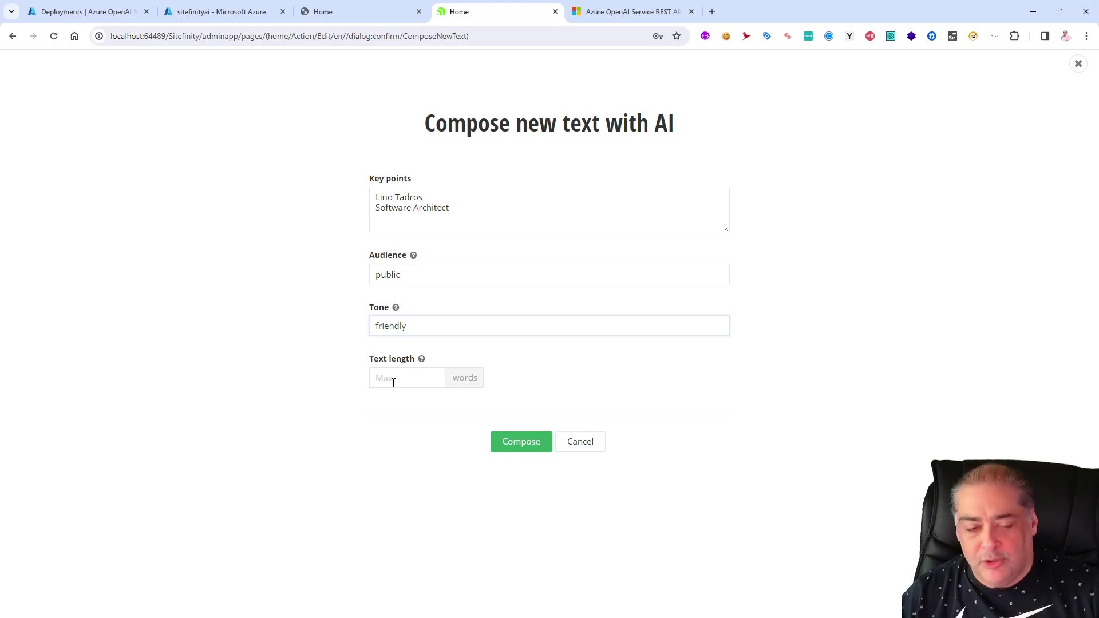
{"action": "left_click", "coordinate": [393, 382]}
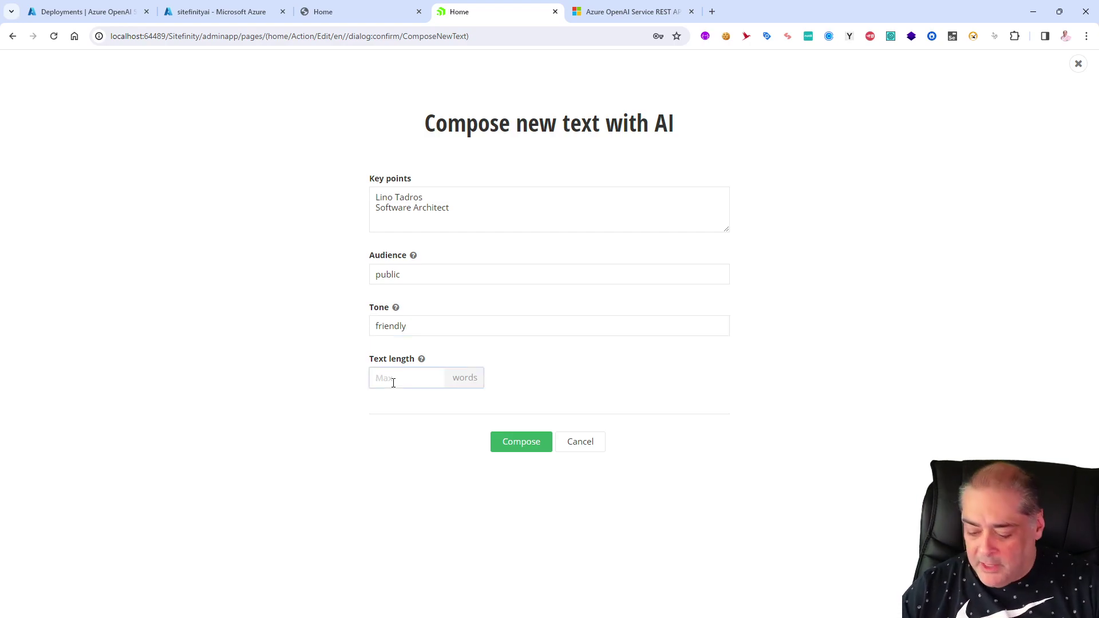
{"action": "type", "text": "3"}
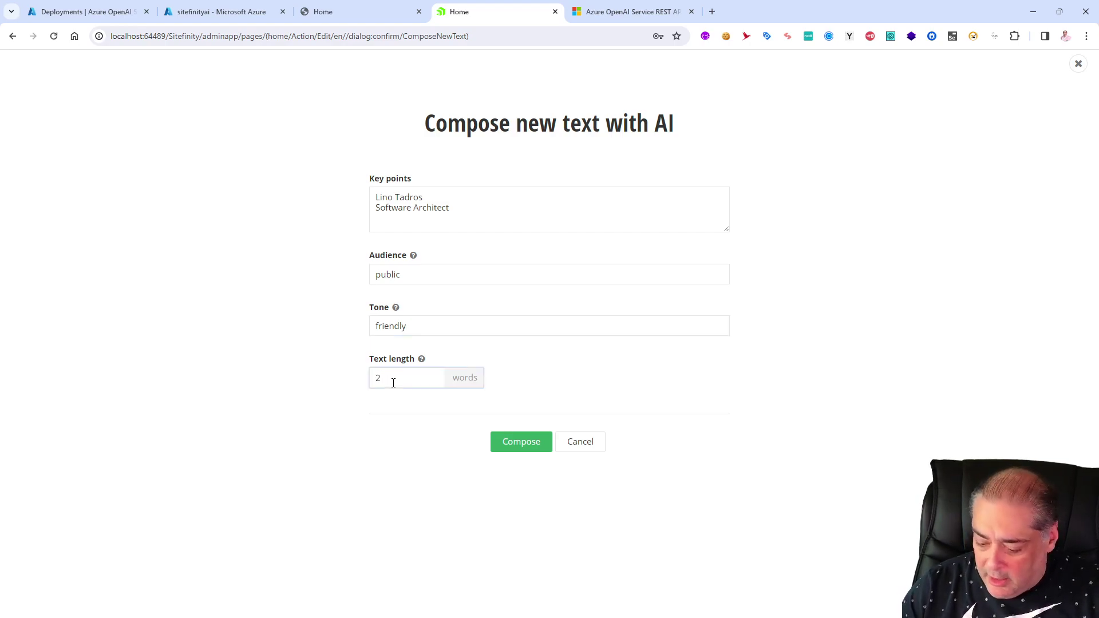
{"action": "type", "text": "00"}
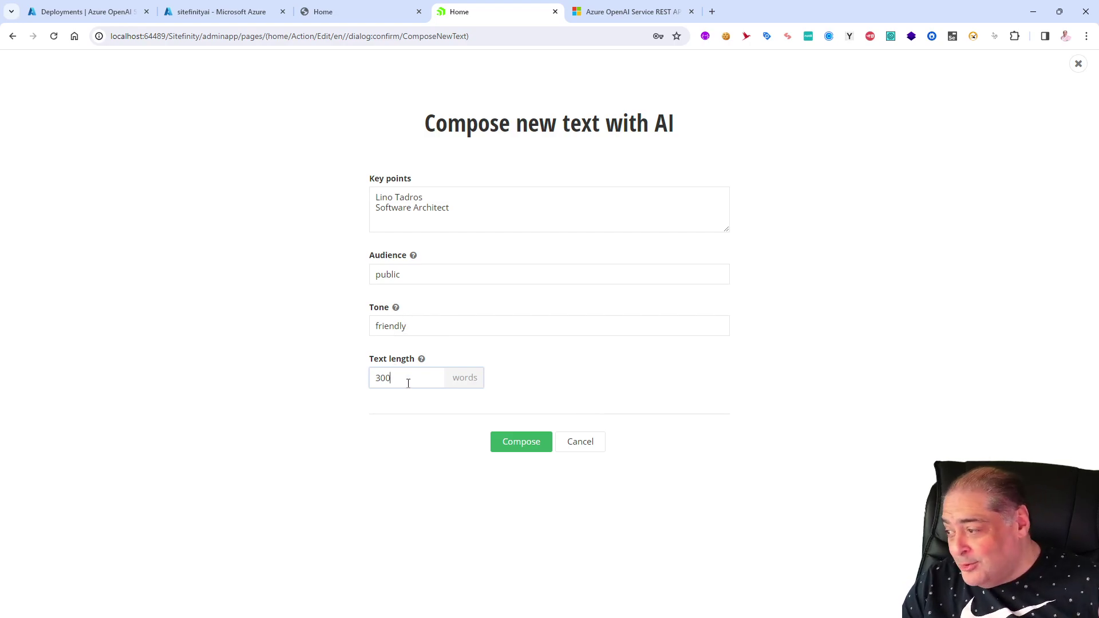
{"action": "left_click", "coordinate": [521, 441]}
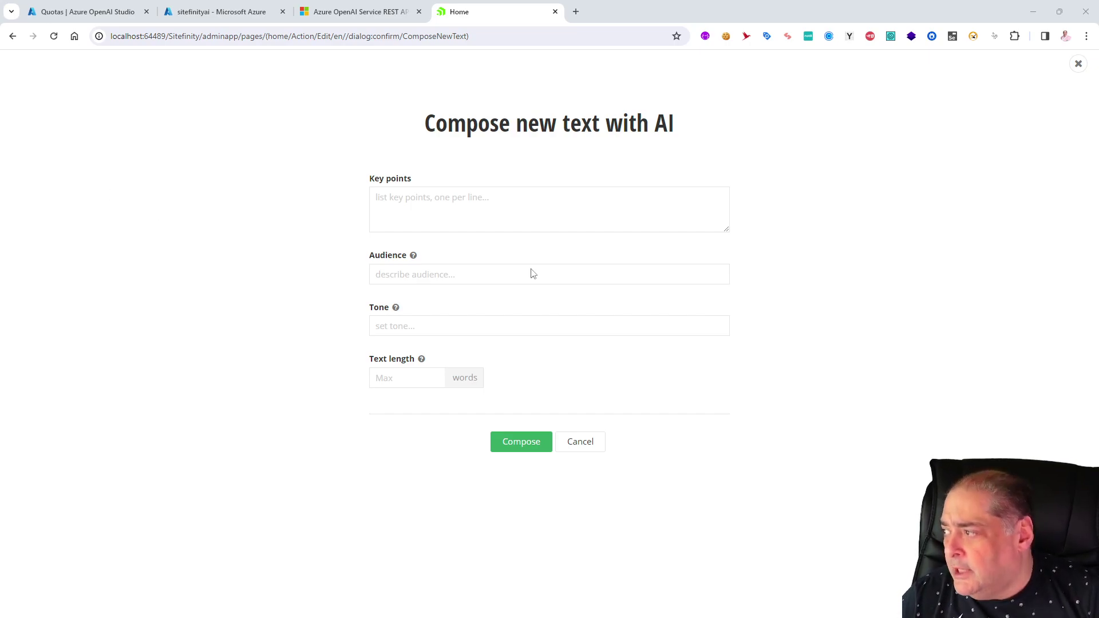
Close the composer and reopen Compose new text from the AI menu.
{"action": "left_click", "coordinate": [580, 441]}
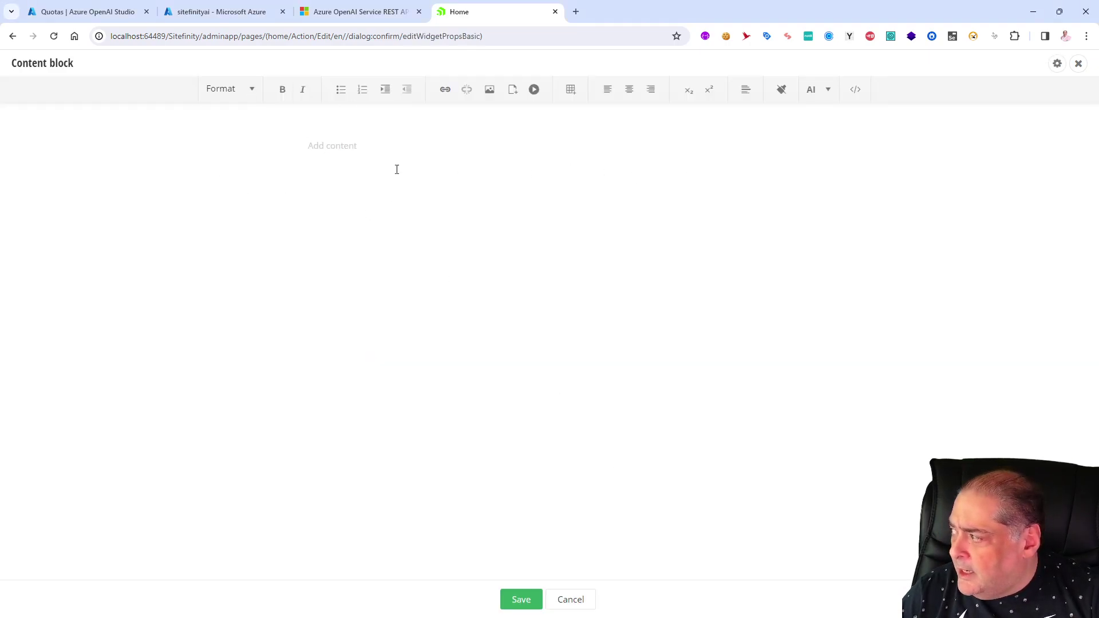
{"action": "left_click", "coordinate": [340, 146]}
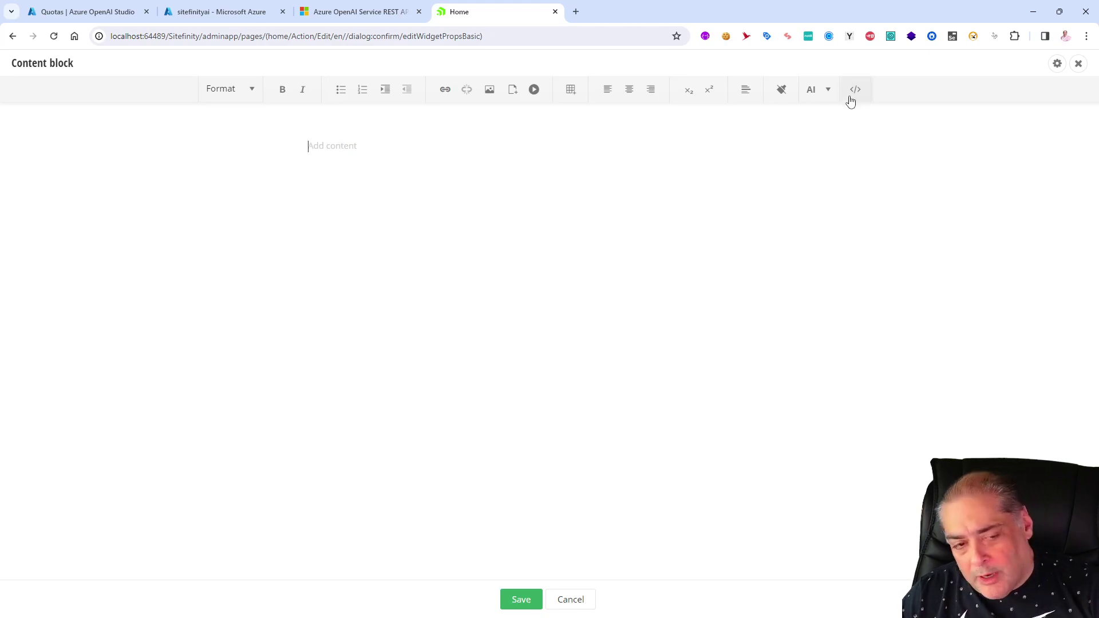
{"action": "left_click", "coordinate": [829, 91]}
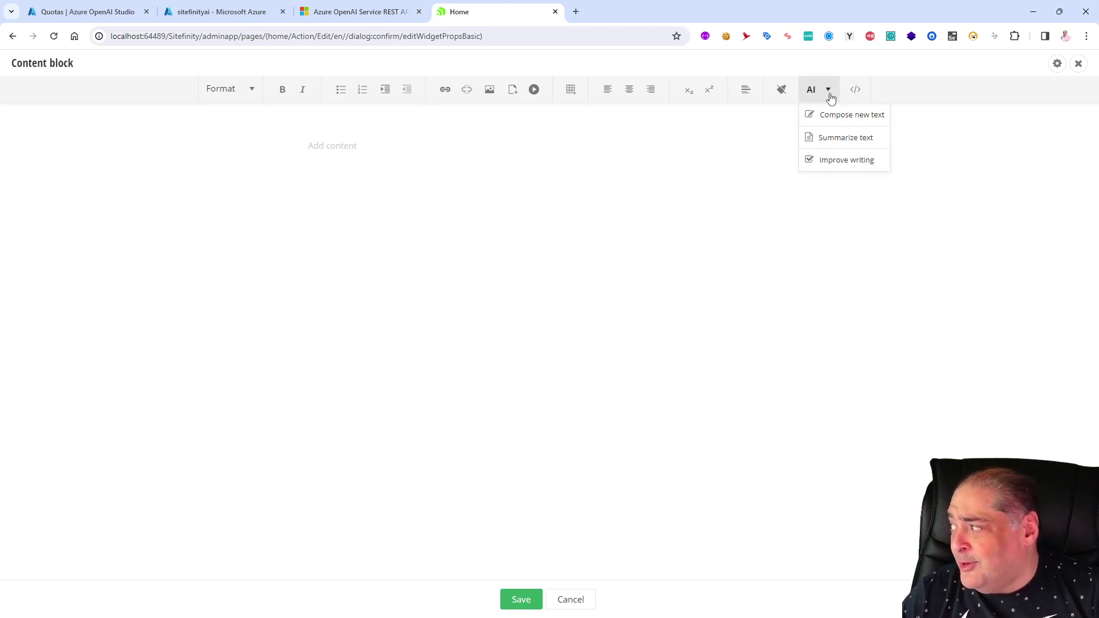
{"action": "left_click", "coordinate": [846, 114]}
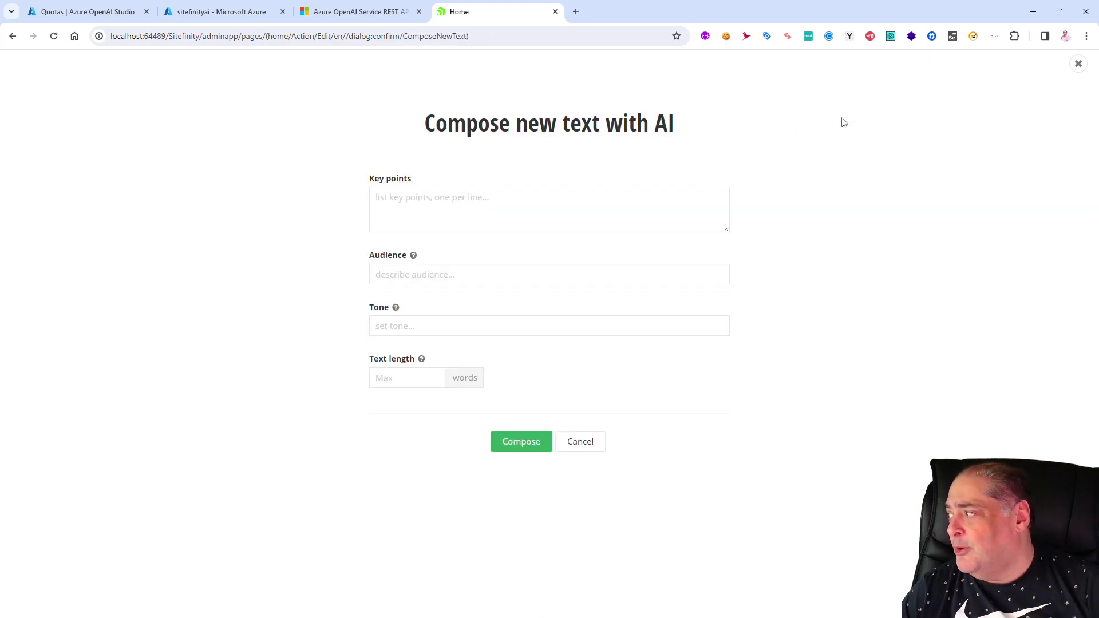
Enter the name and 'Software Architect' as key points, Public, Friendly, and 250 words.
{"action": "left_click", "coordinate": [423, 203]}
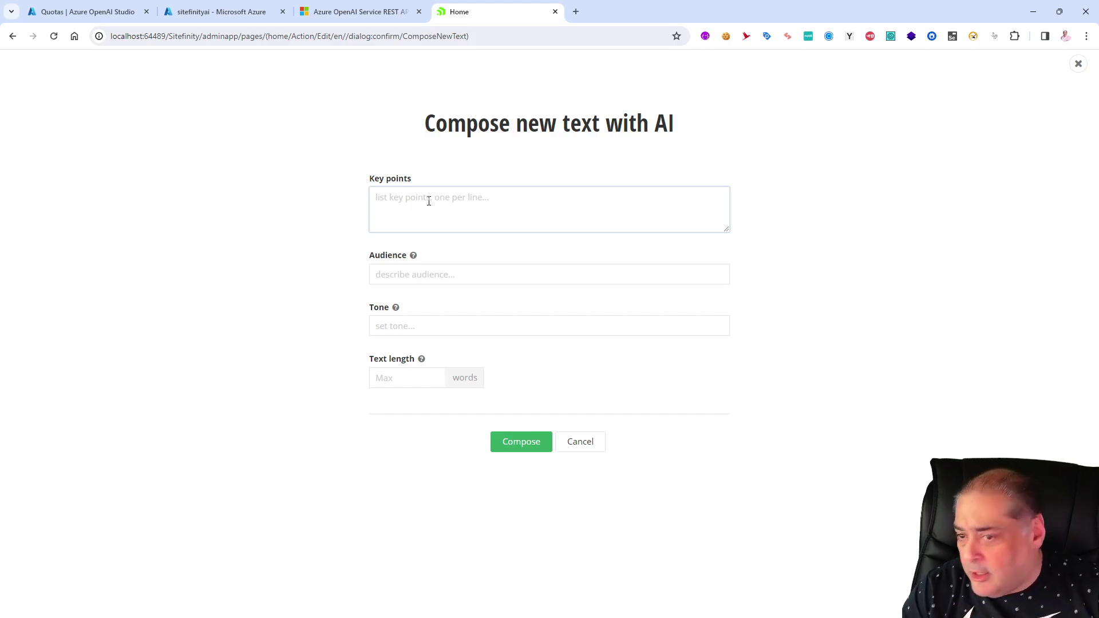
{"action": "type", "text": "Lino Tadros"}
{"action": "key", "text": "Return"}
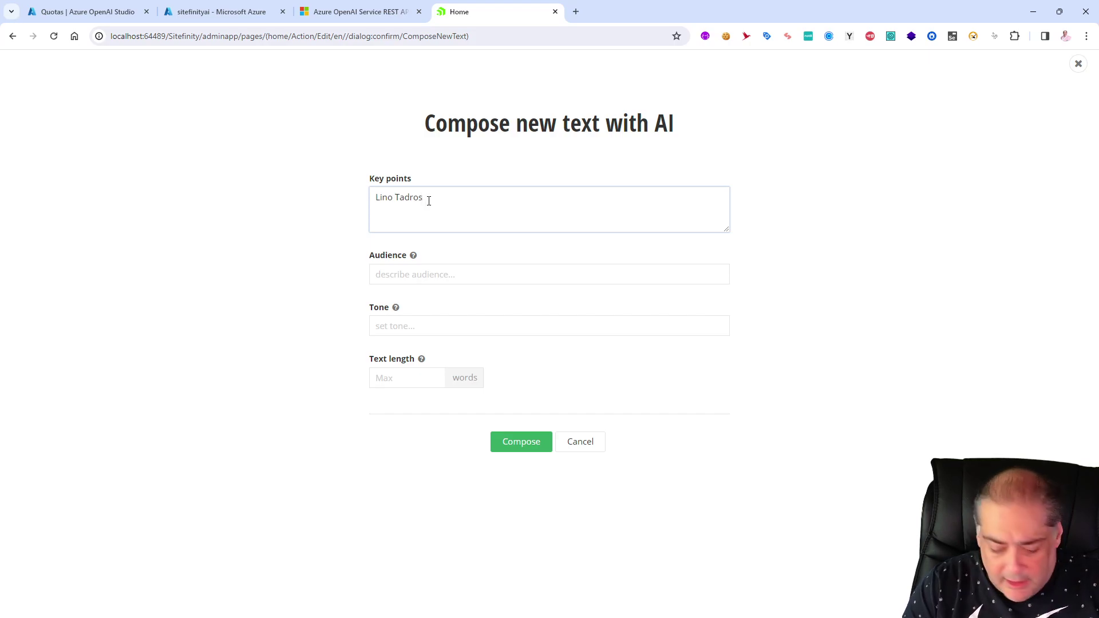
{"action": "type", "text": "Softwarer"}
{"action": "key", "text": "BackSpace"}
{"action": "type", "text": "Arc"}
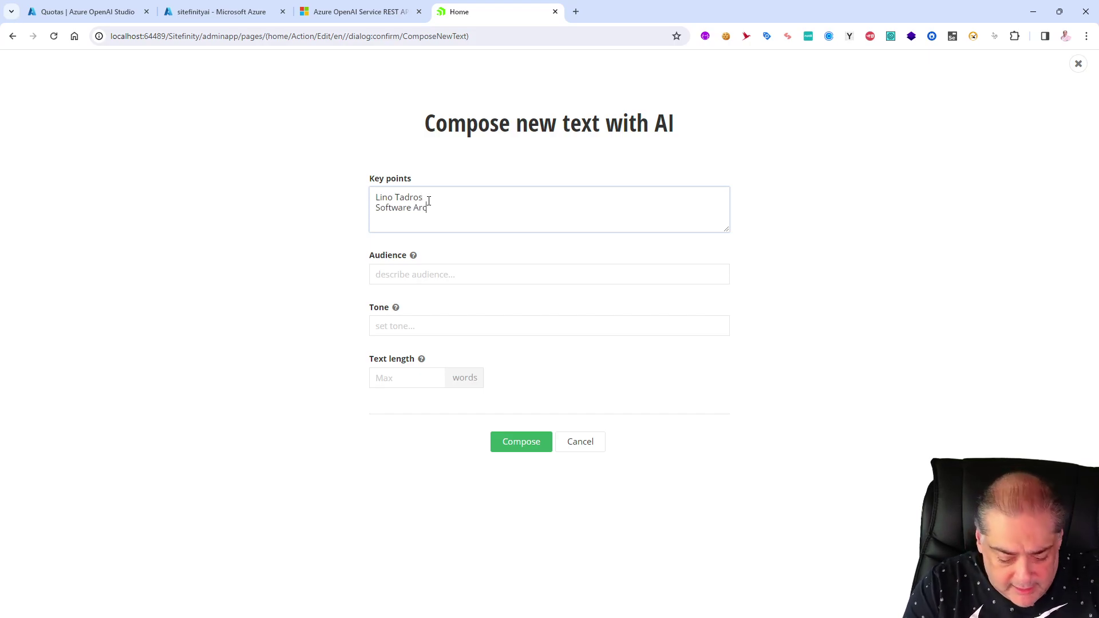
{"action": "type", "text": "hitect"}
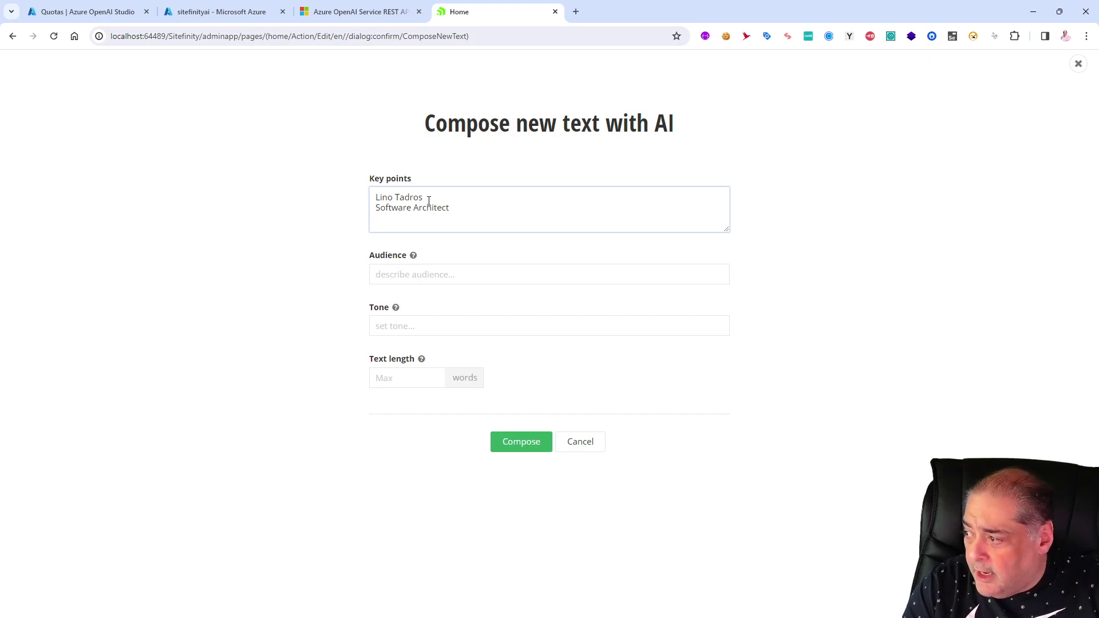
{"action": "left_click", "coordinate": [407, 275]}
{"action": "type", "text": "Public"}
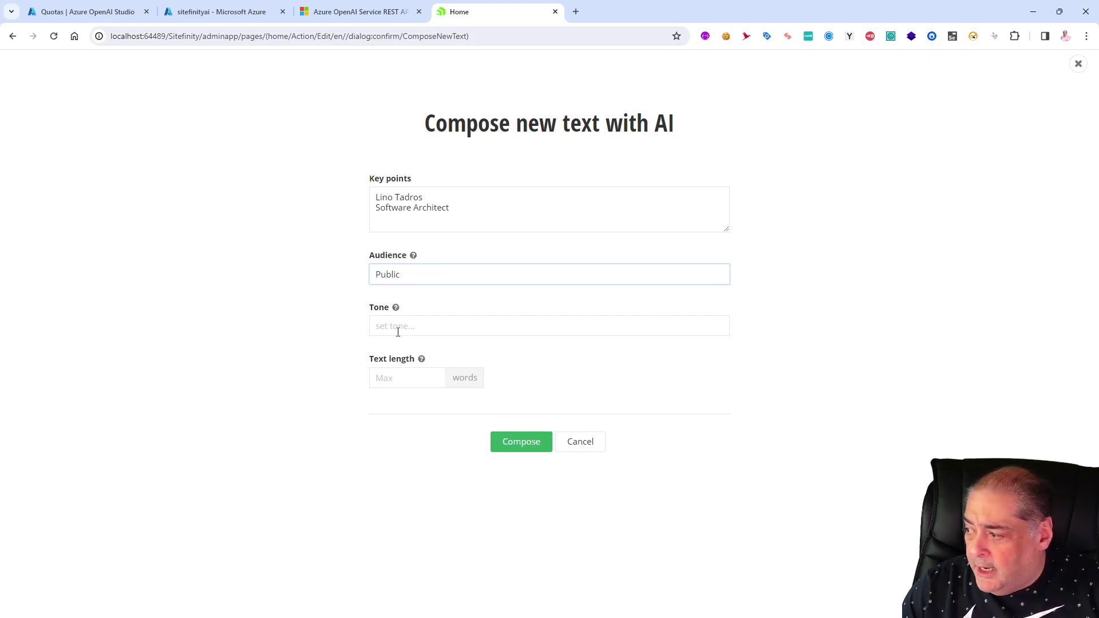
{"action": "left_click", "coordinate": [398, 332]}
{"action": "type", "text": "Frien"}
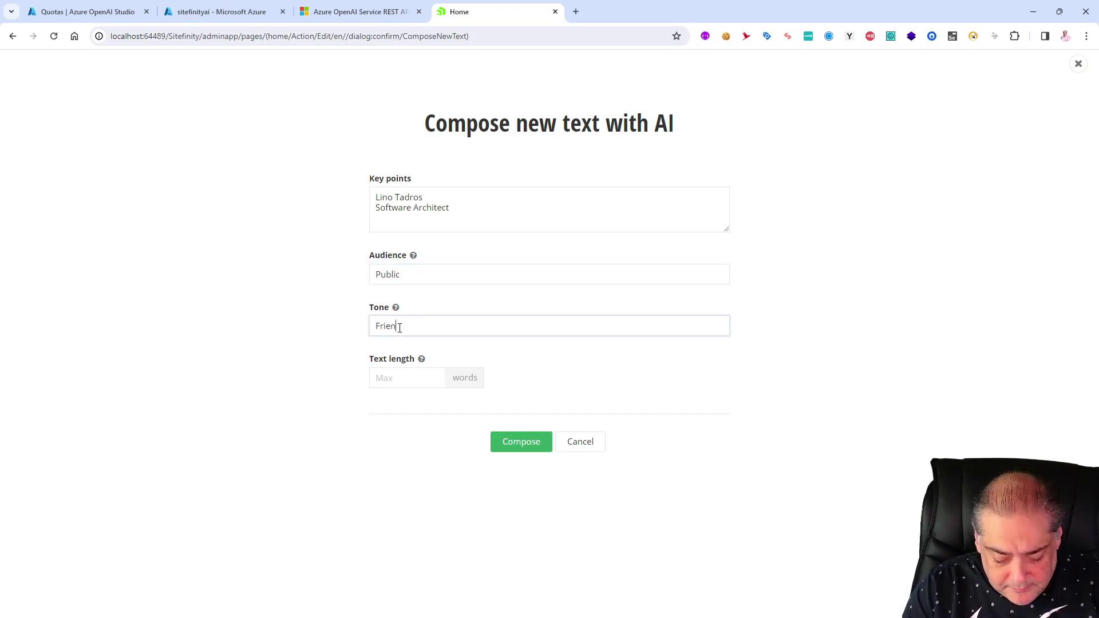
{"action": "type", "text": "dly"}
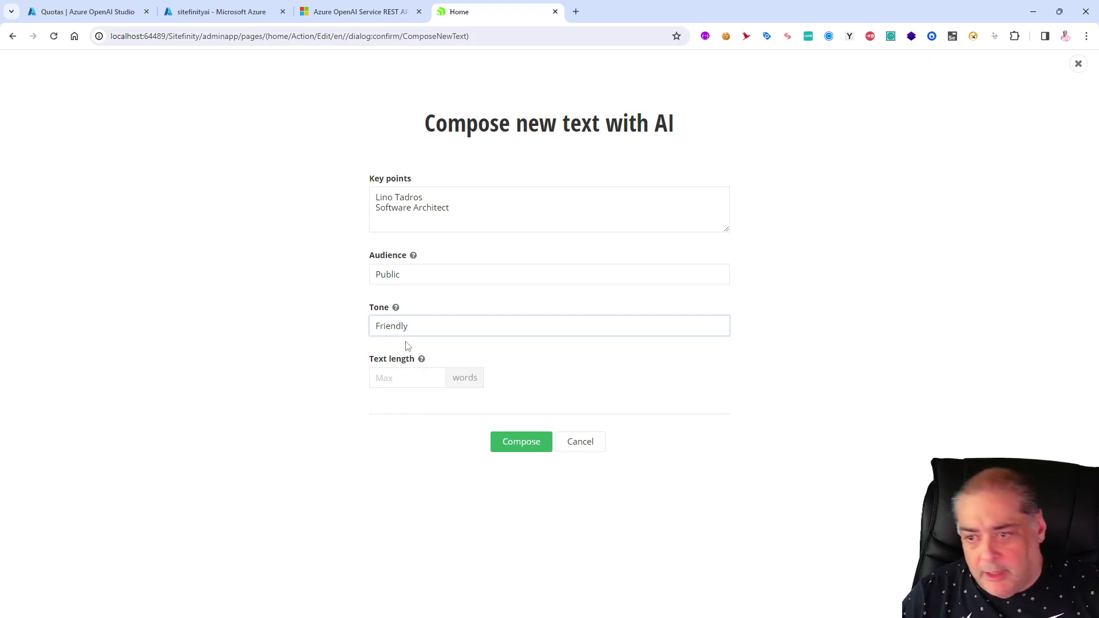
{"action": "left_click", "coordinate": [405, 377]}
{"action": "type", "text": "250"}
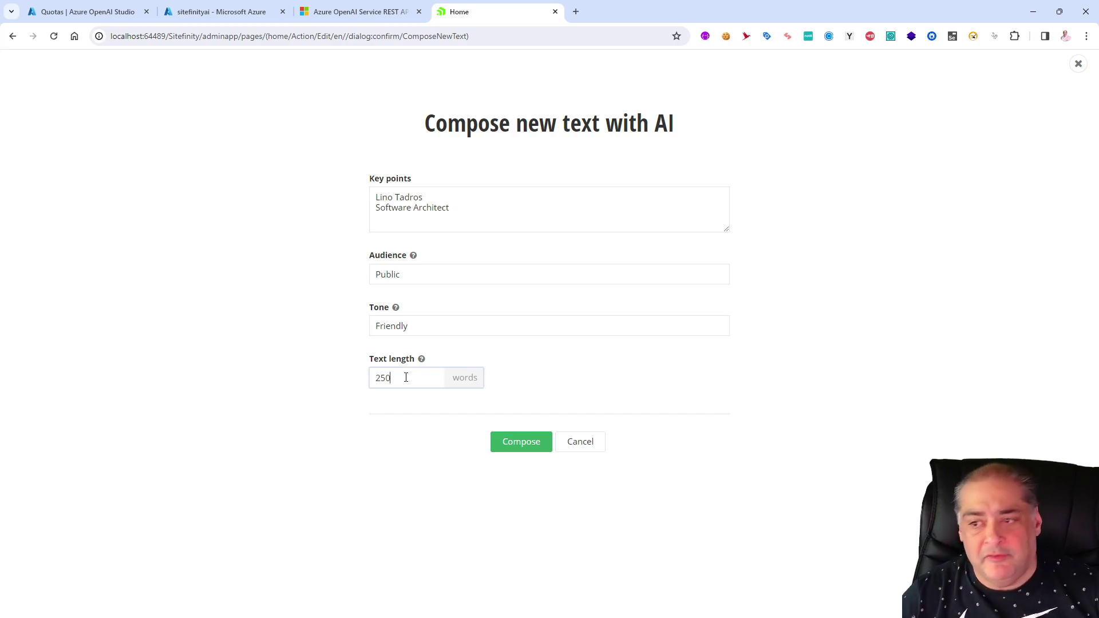
Compose the Lino Tadros bio and insert it into the content block.
{"action": "left_click", "coordinate": [521, 441]}
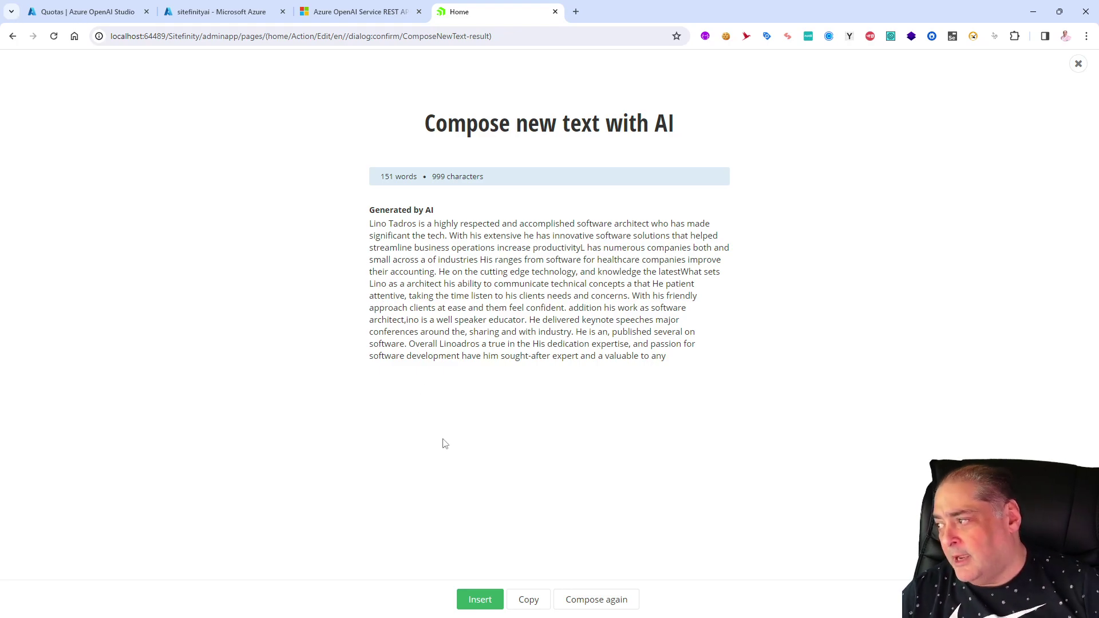
{"action": "left_click", "coordinate": [475, 605]}
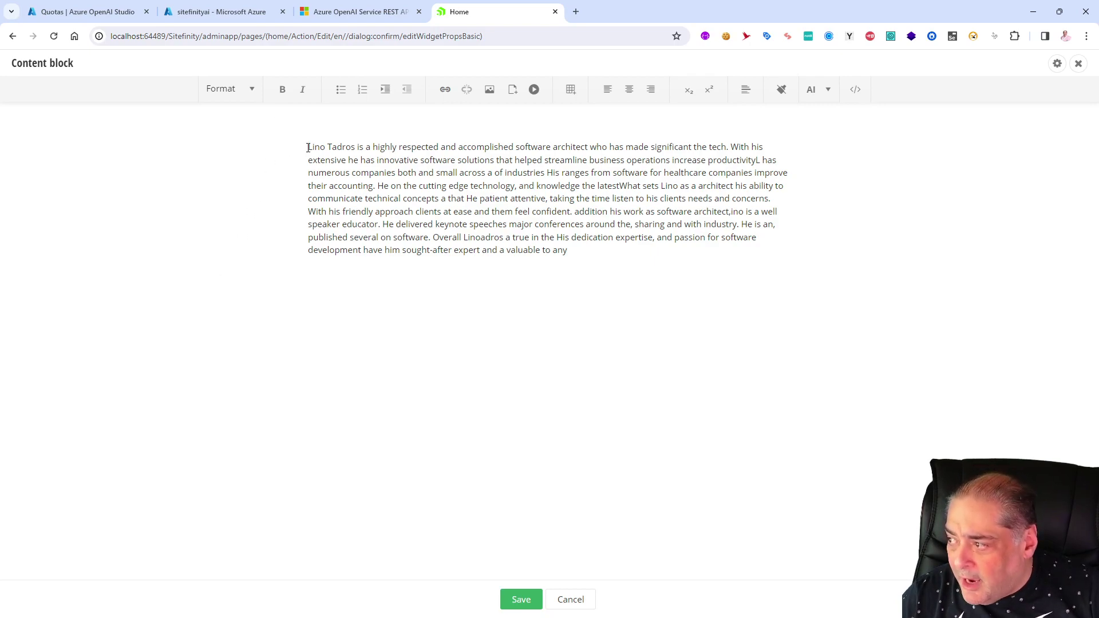
Summarize the whole bio in 50 words, keyed on the name, and insert the summary.
{"action": "left_click_drag", "start_coordinate": [307, 147], "coordinate": [576, 253]}
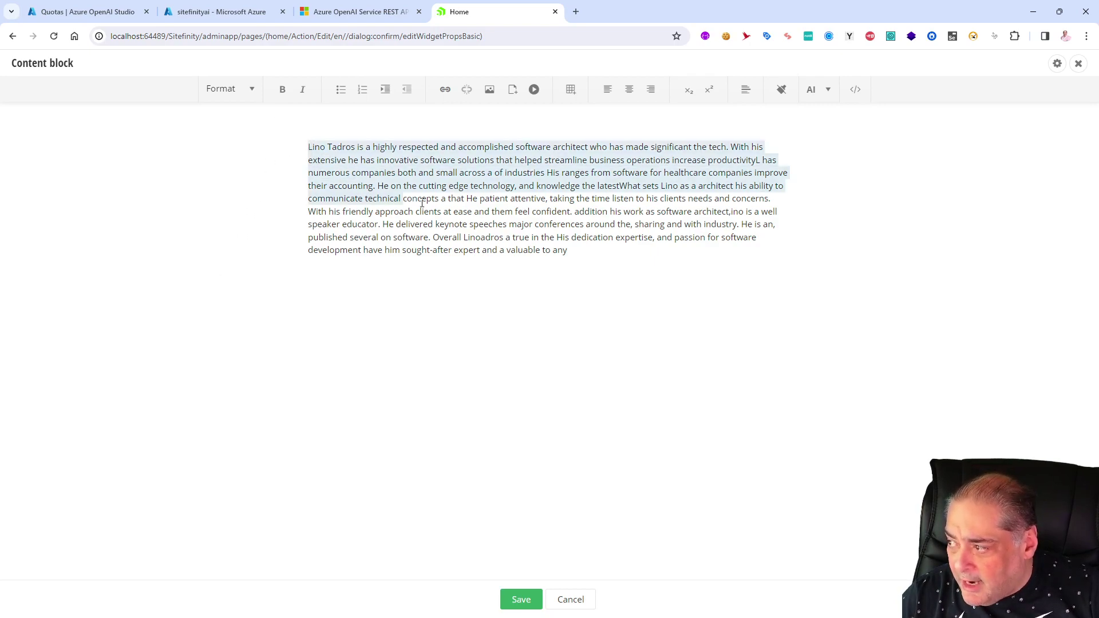
{"action": "left_click", "coordinate": [828, 90]}
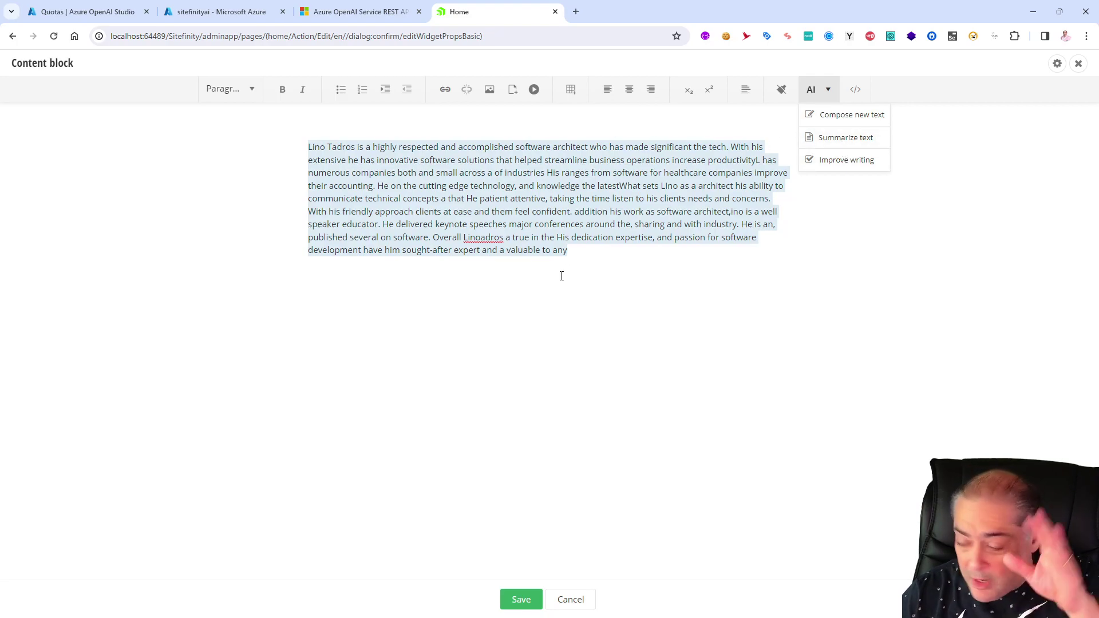
{"action": "left_click", "coordinate": [845, 137]}
{"action": "left_click", "coordinate": [421, 199]}
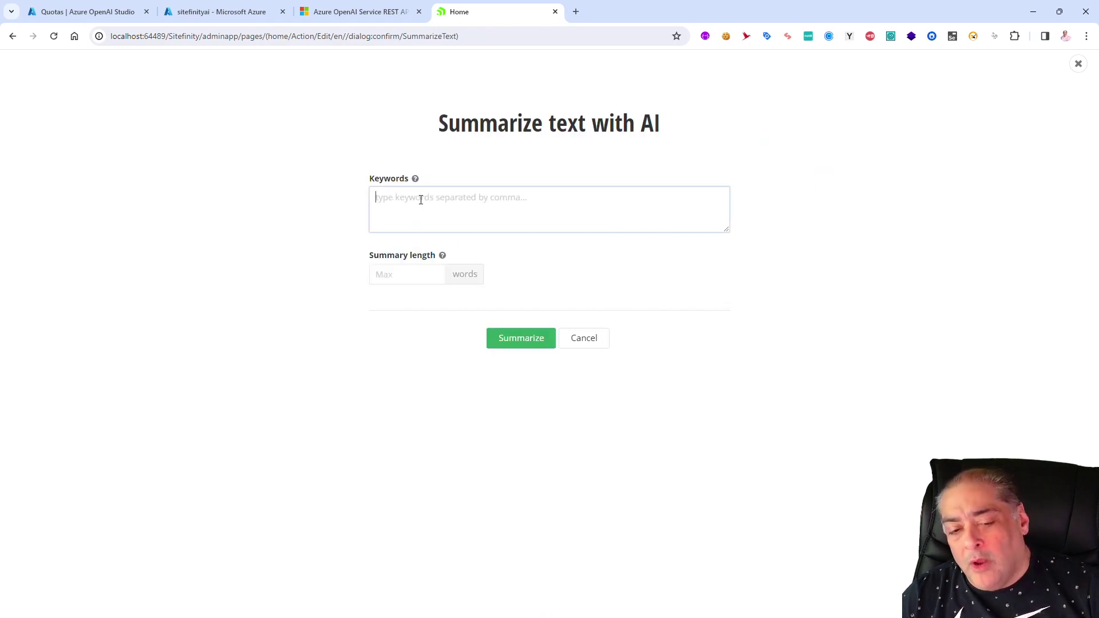
{"action": "type", "text": "Lino Tadros"}
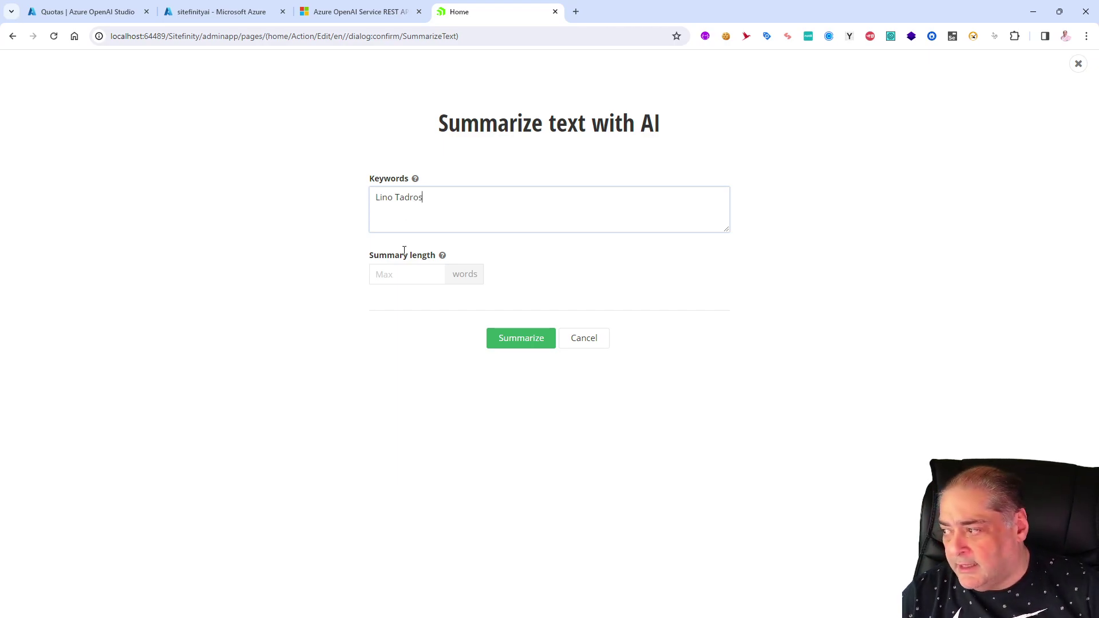
{"action": "left_click", "coordinate": [398, 275]}
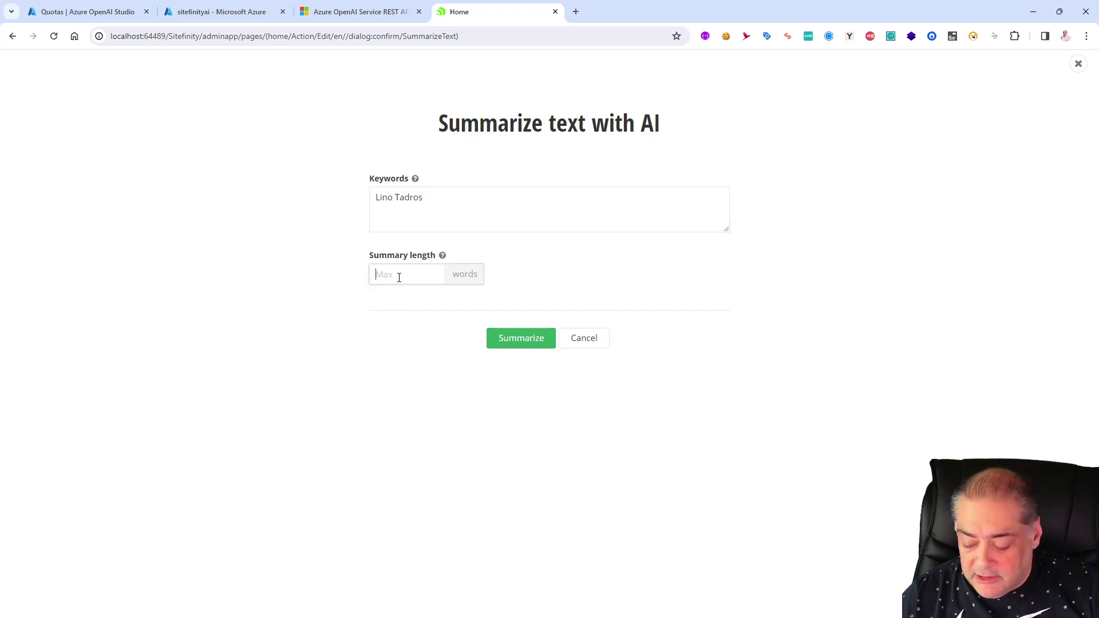
{"action": "type", "text": "50"}
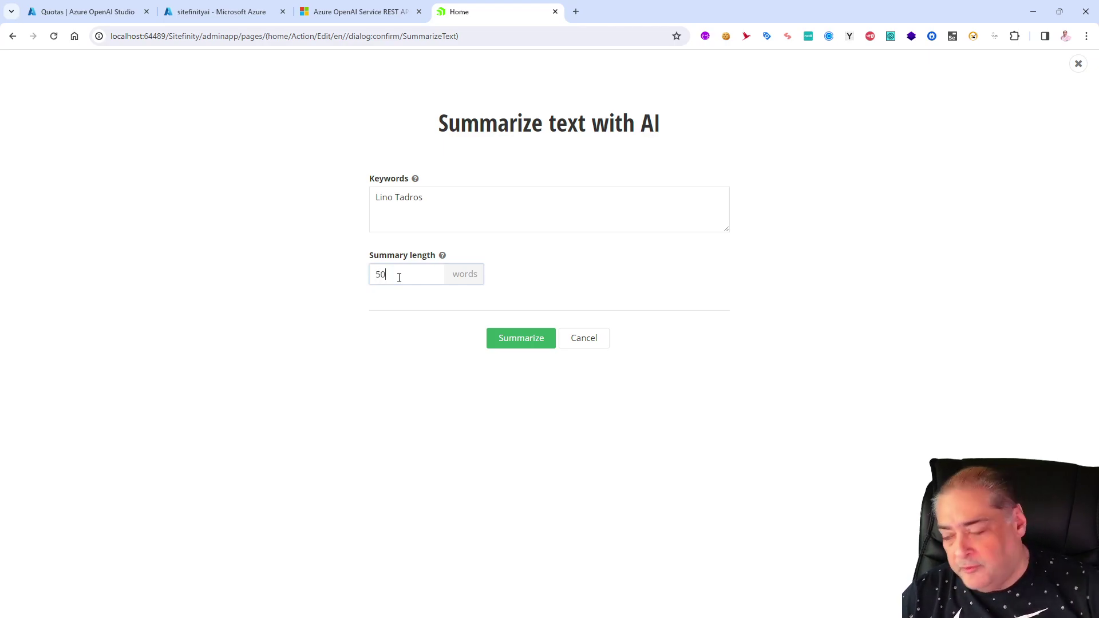
{"action": "left_click", "coordinate": [520, 338]}
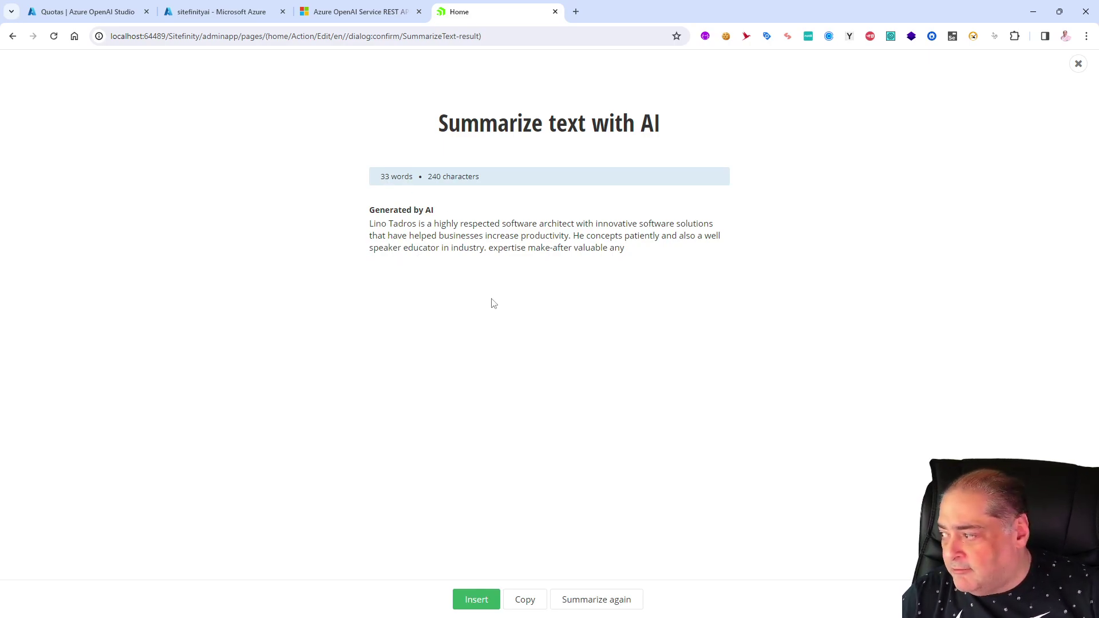
{"action": "left_click", "coordinate": [475, 599]}
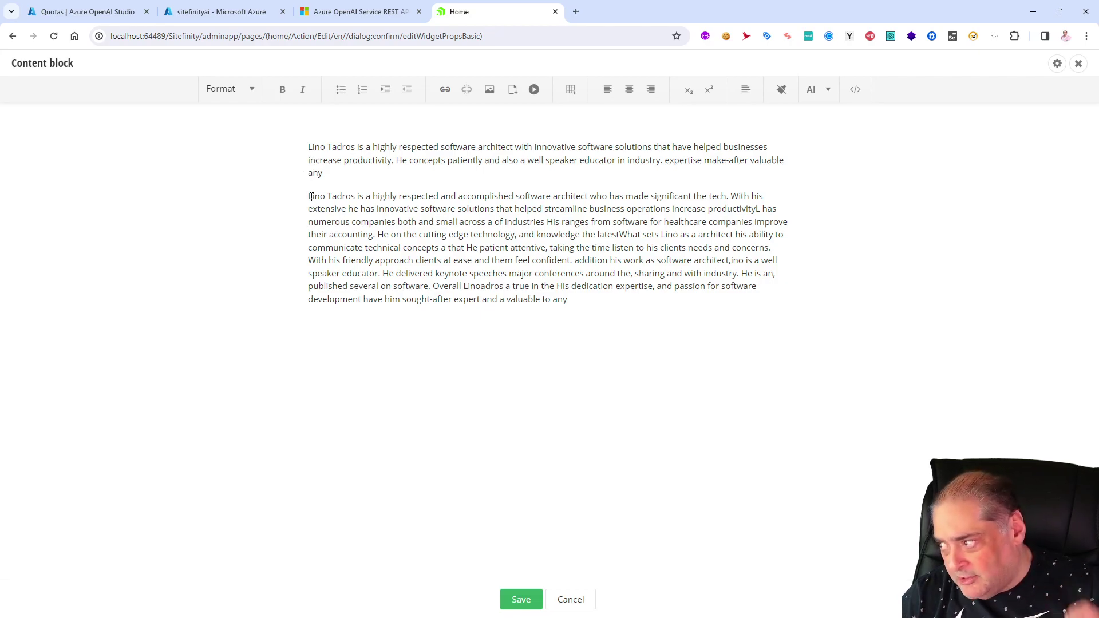
Set up Improve writing on the long bio paragraph: Executive audience, Formal tone, 100 words.
{"action": "left_click_drag", "start_coordinate": [308, 197], "coordinate": [573, 299]}
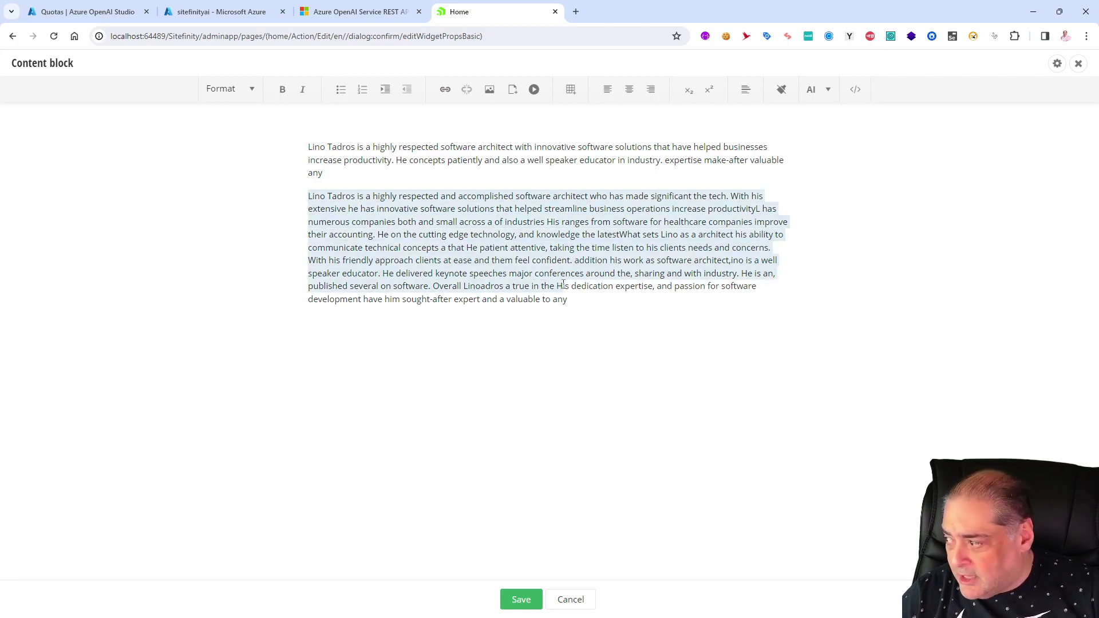
{"action": "left_click", "coordinate": [829, 89]}
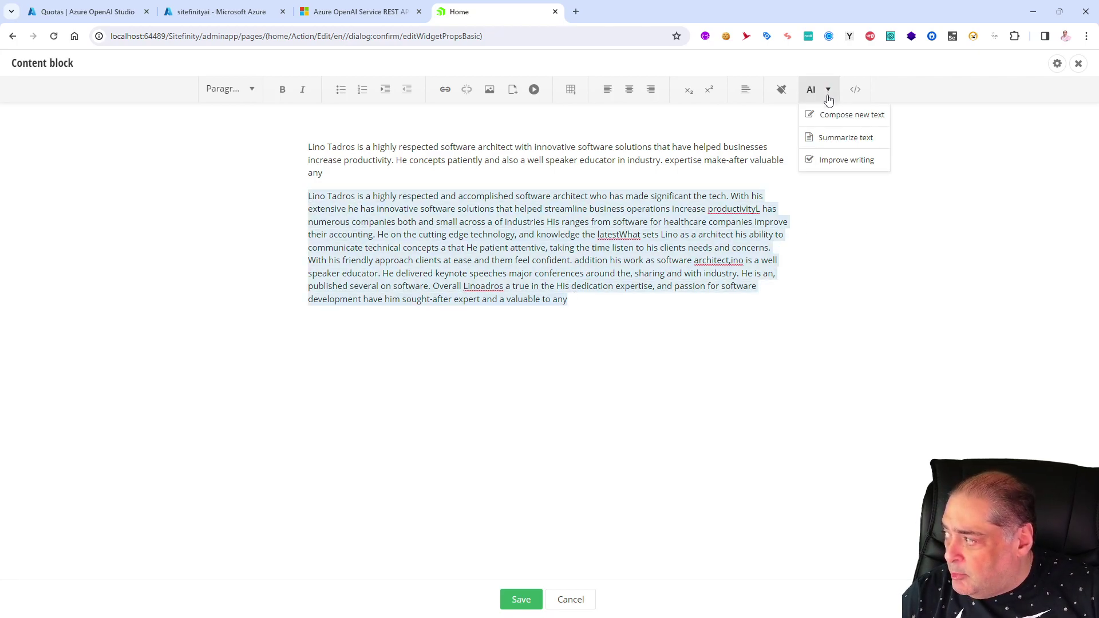
{"action": "left_click", "coordinate": [831, 163]}
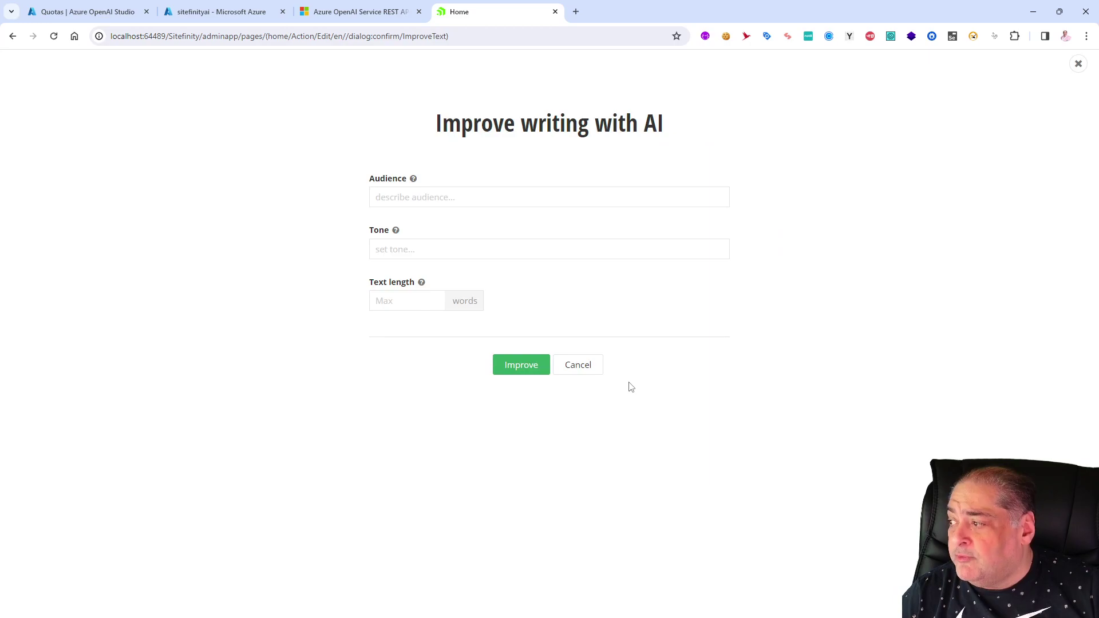
{"action": "left_click", "coordinate": [399, 196]}
{"action": "type", "text": "Executive"}
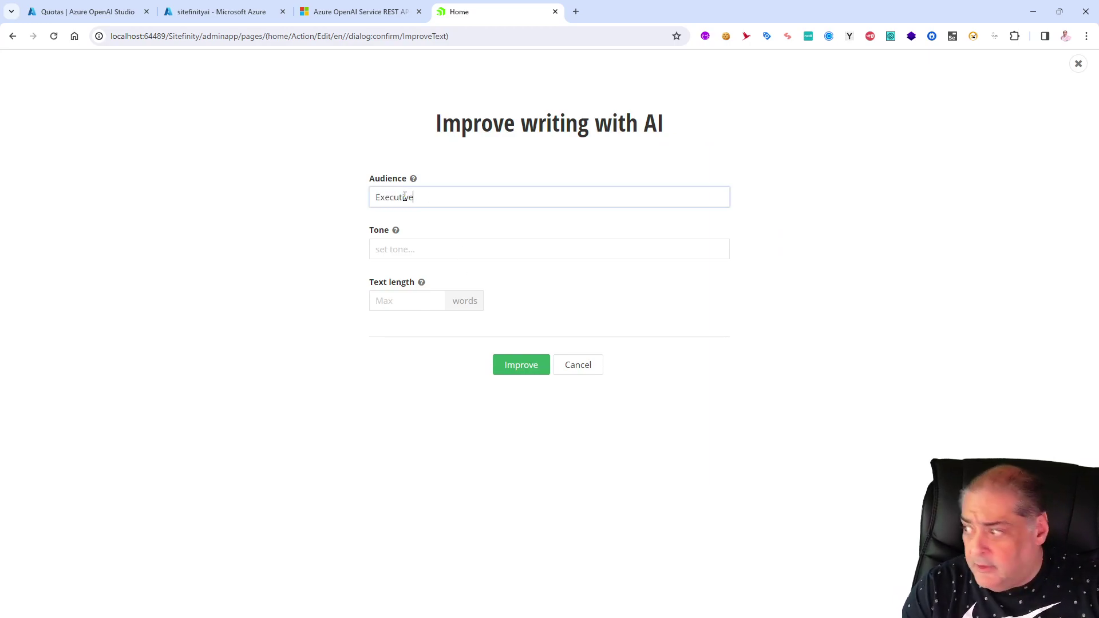
{"action": "left_click", "coordinate": [412, 249]}
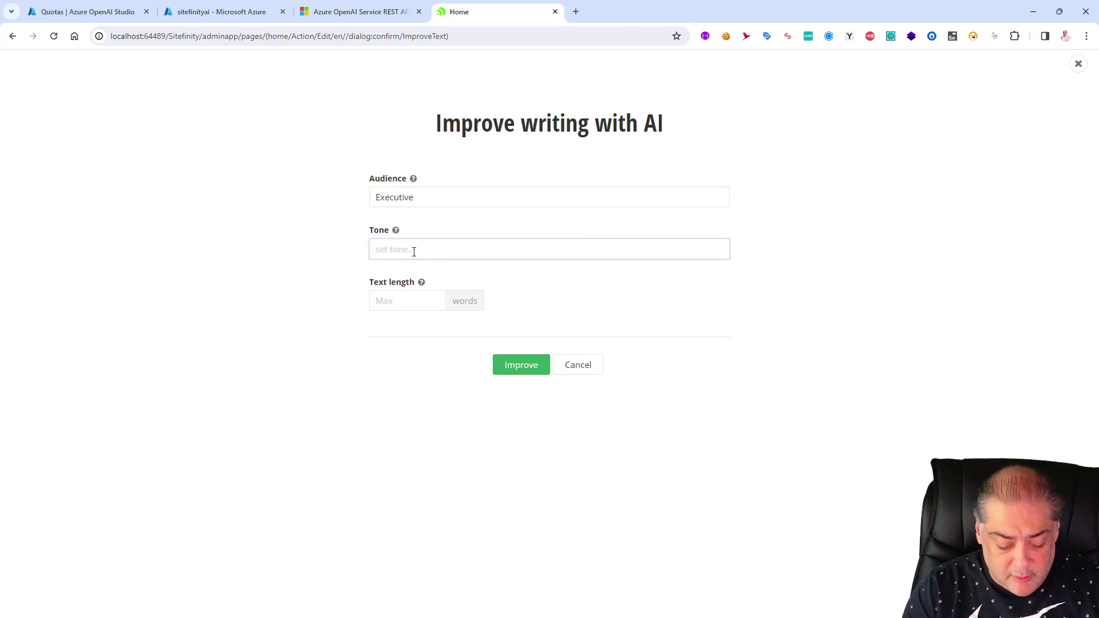
{"action": "type", "text": "Formal"}
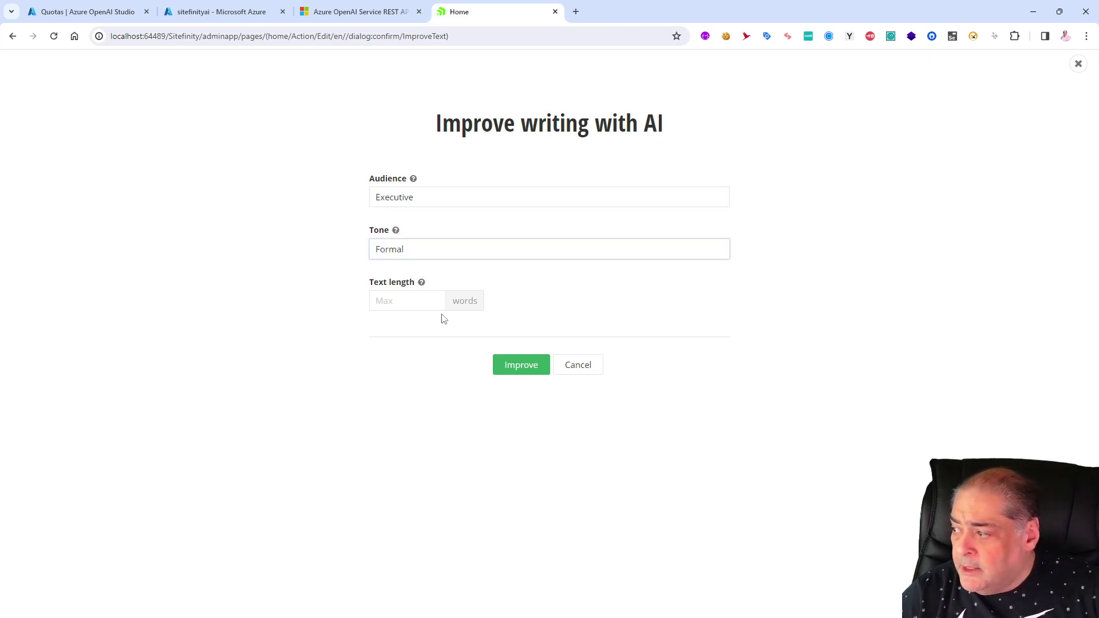
{"action": "left_click", "coordinate": [420, 301]}
{"action": "type", "text": "100"}
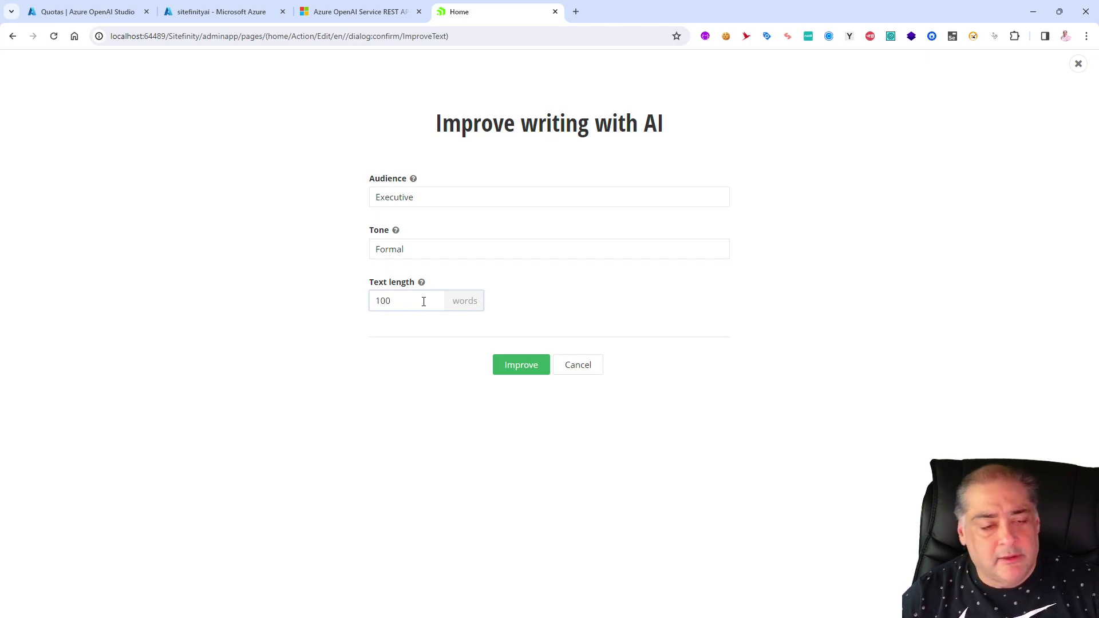
Run Improve writing to generate the formal executive rewrite of the paragraph.
{"action": "left_click", "coordinate": [521, 364]}
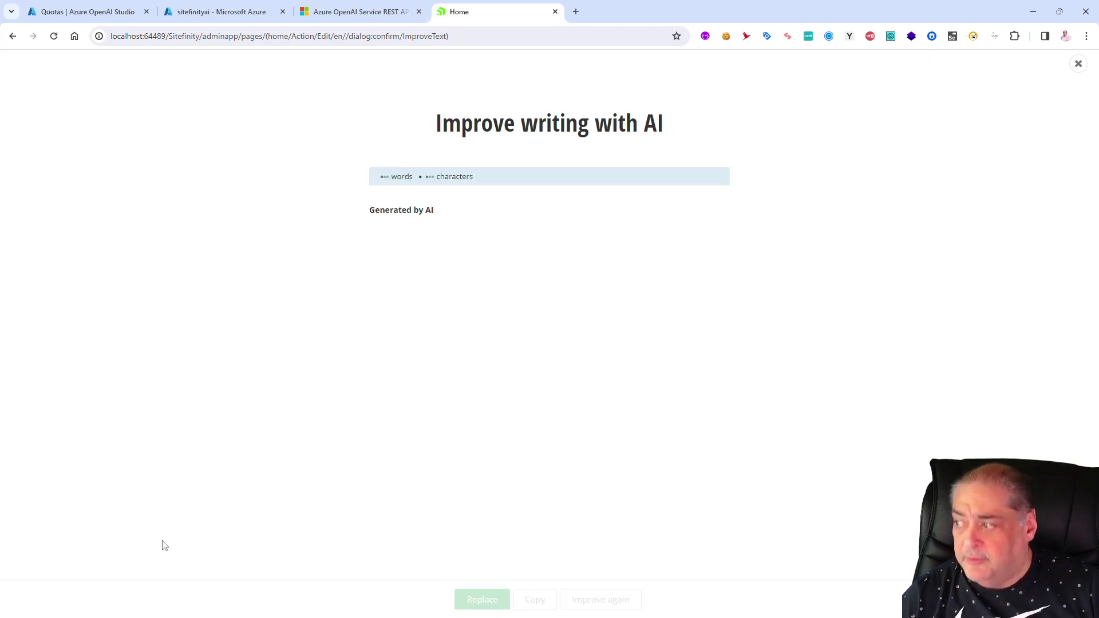